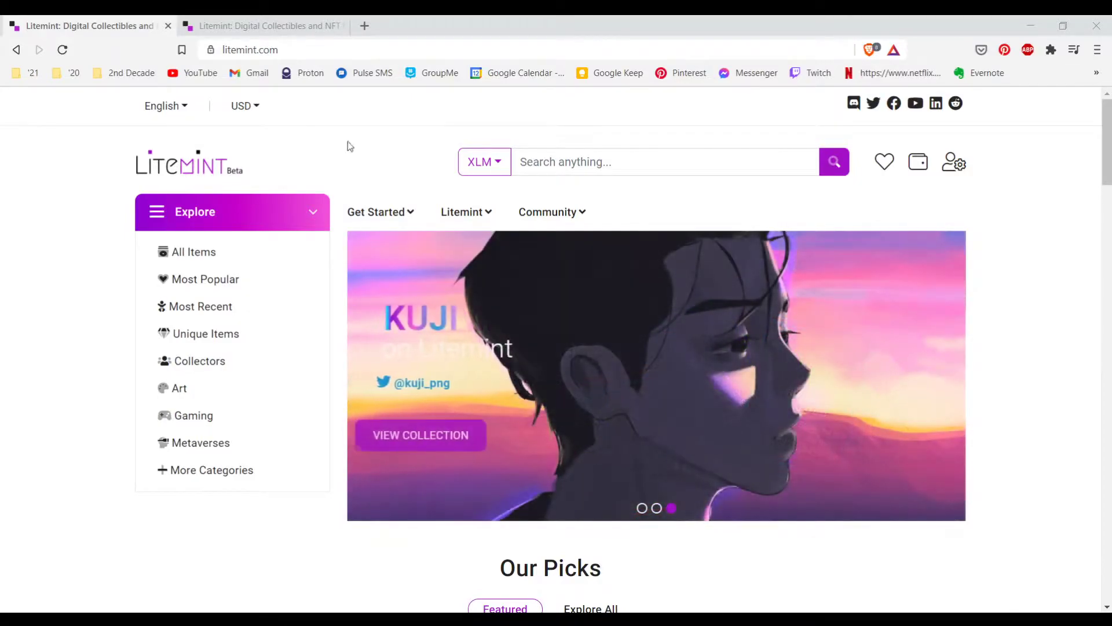
Visit the about page, then rename the guest profile to 'NFTAddict' in the Account panel.
click(267, 27)
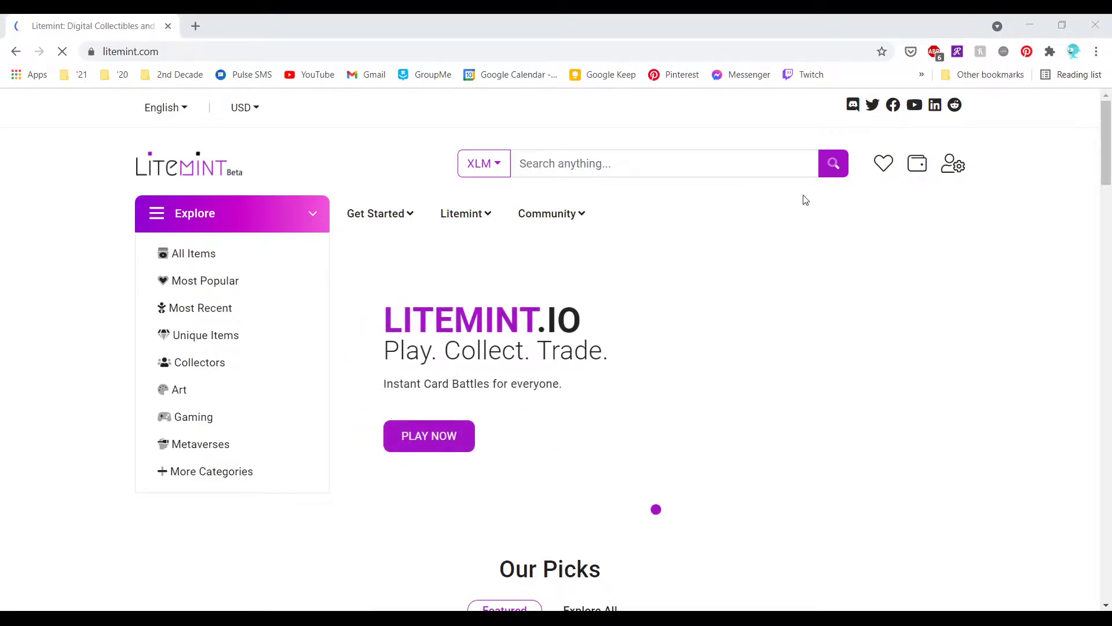
click(952, 164)
double_click(978, 199)
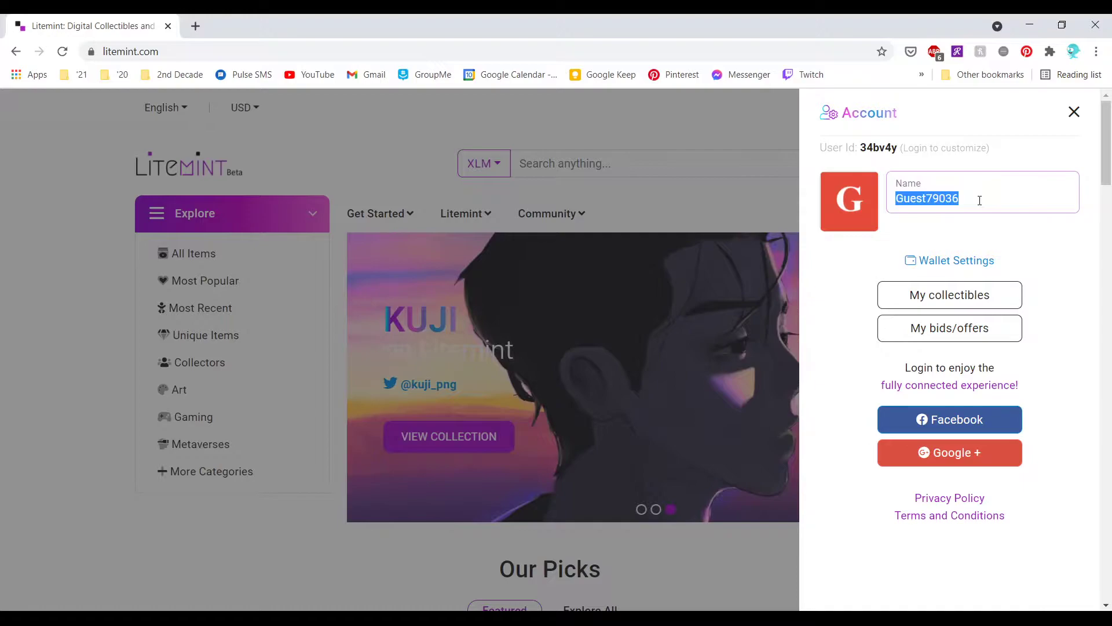
text(NFTAddic)
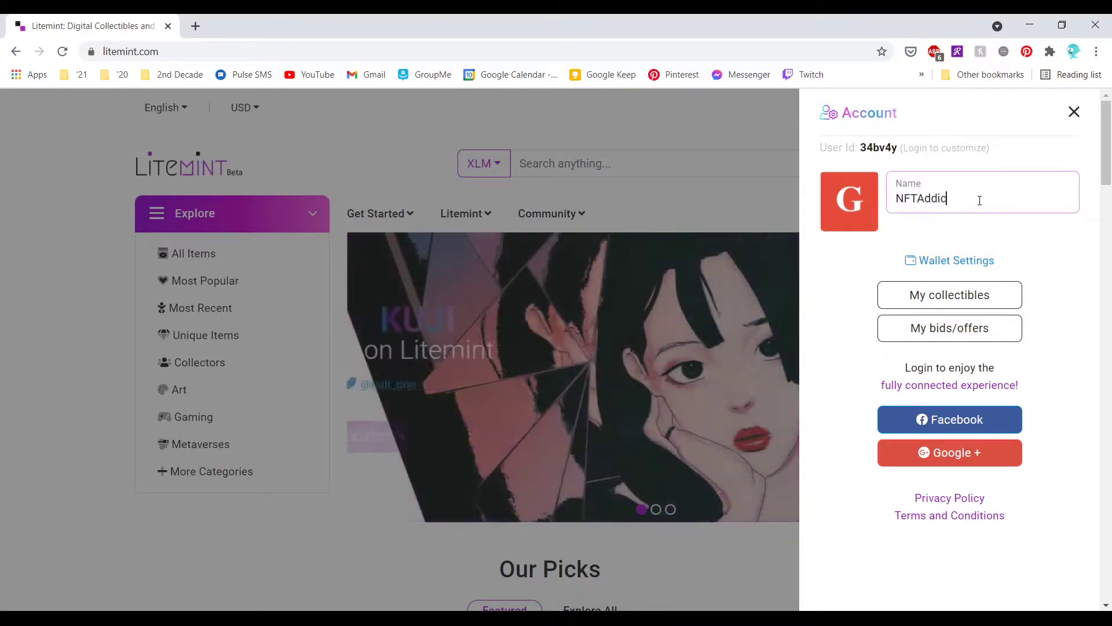
text(t)
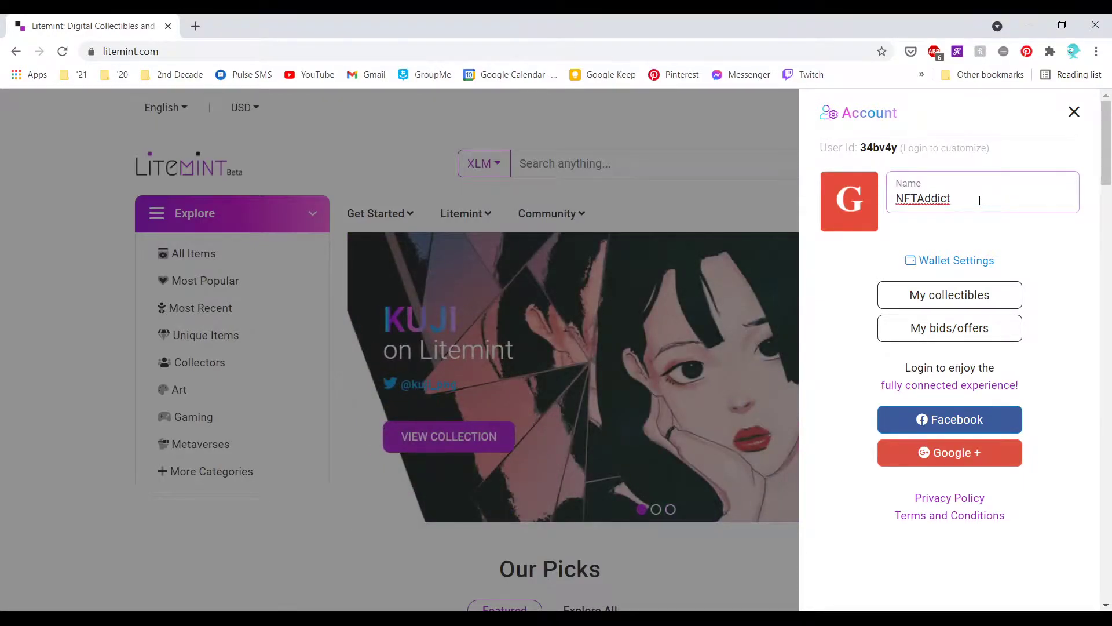
click(845, 271)
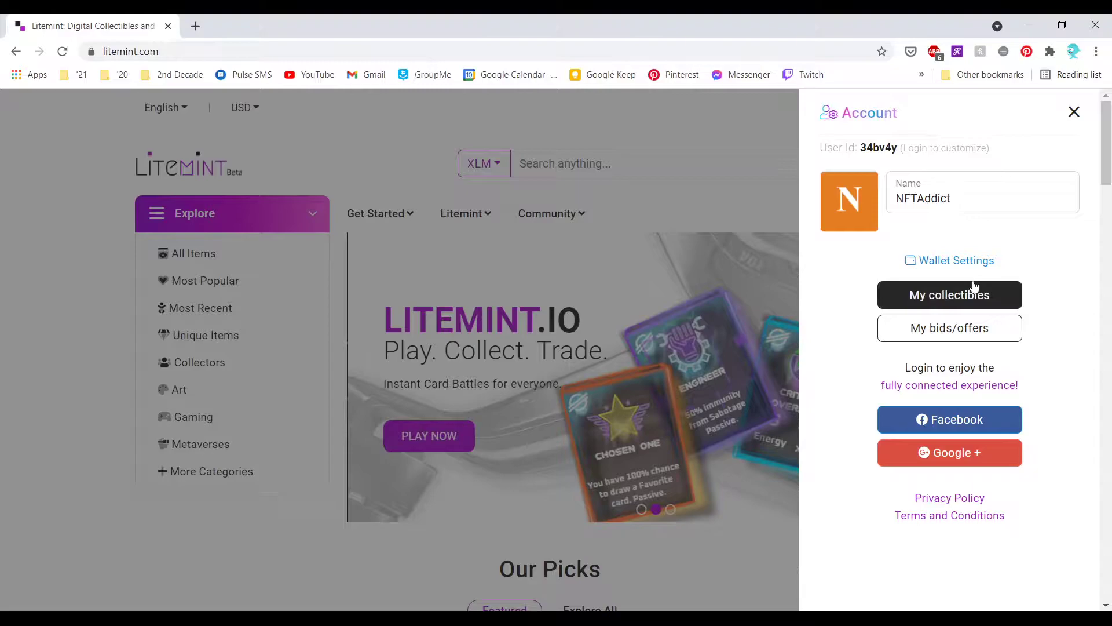
scroll(1019, 336, down, 2)
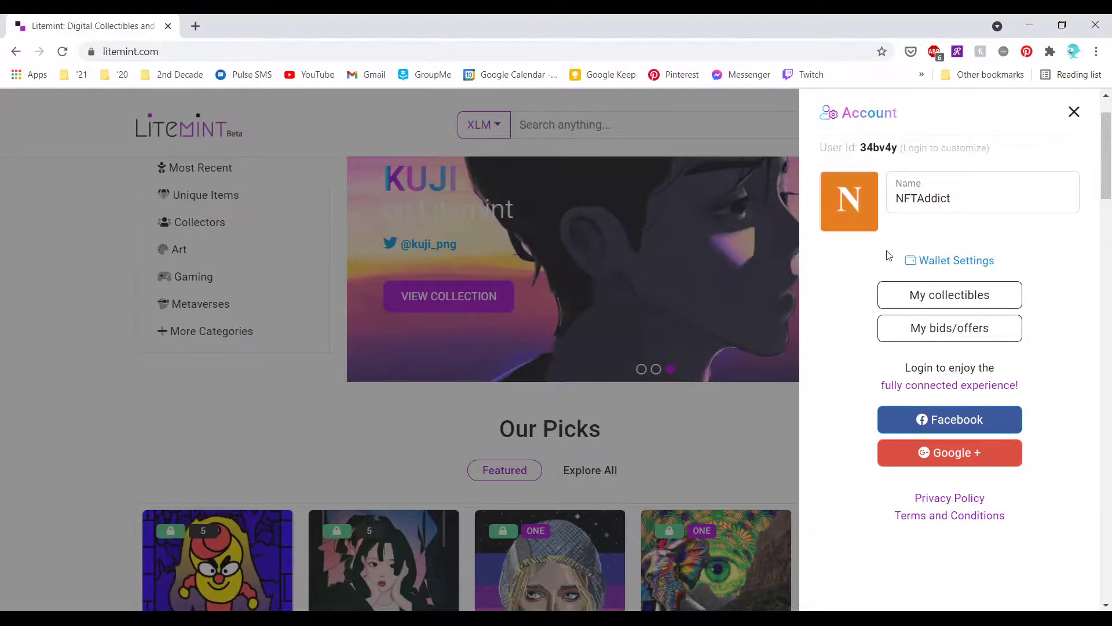
Close and reopen the Account panel, then bring up the wallet connection options again.
click(956, 261)
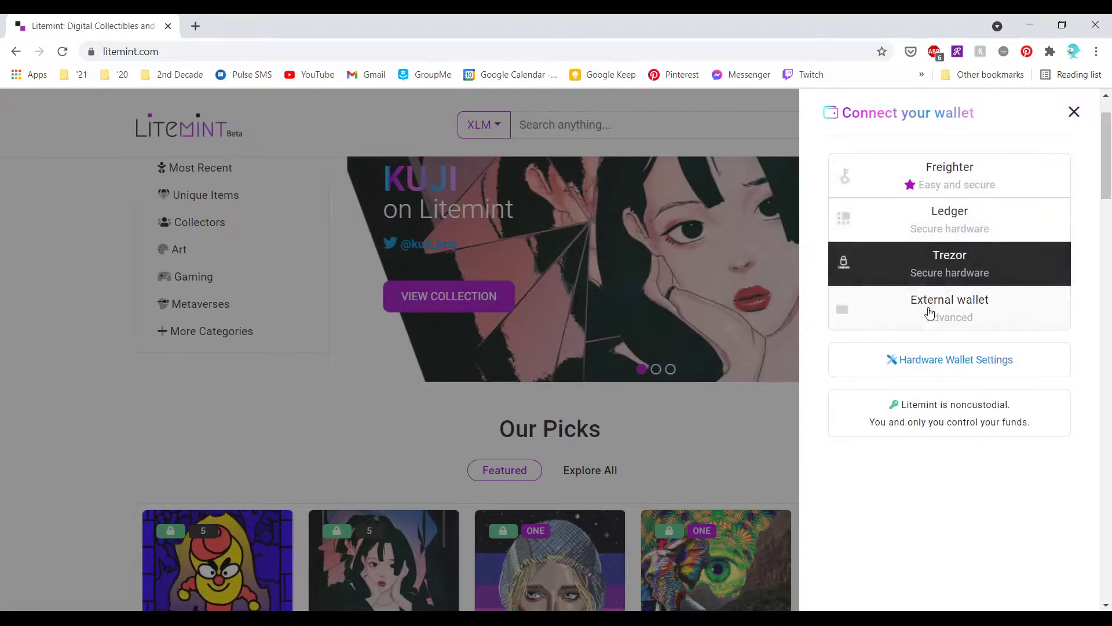
click(1073, 111)
click(953, 125)
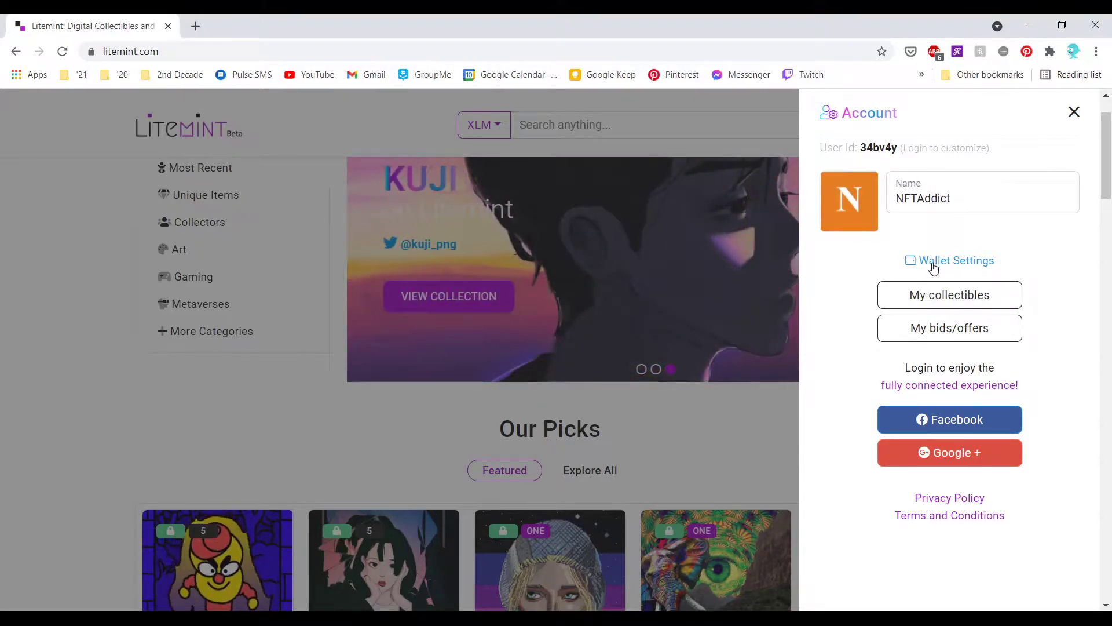
mouse_move(878, 146)
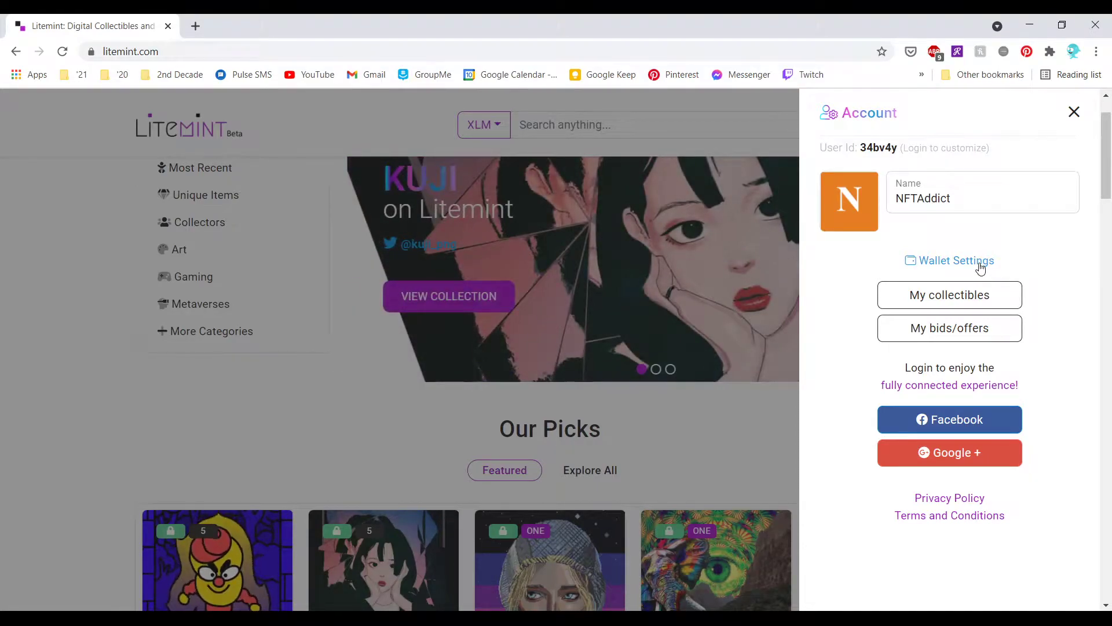
click(979, 262)
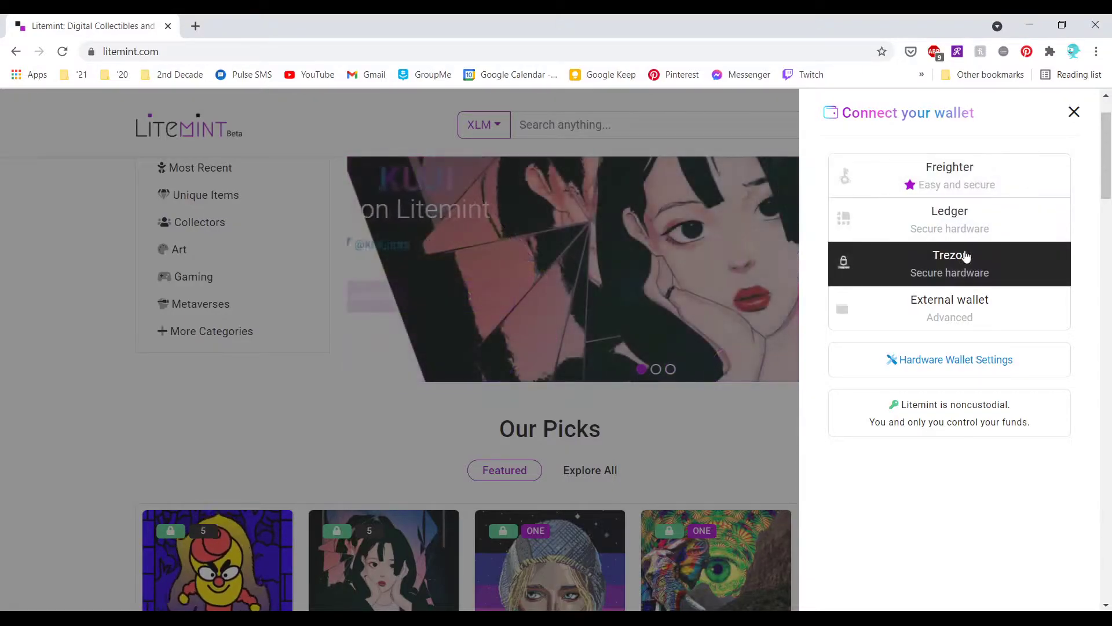
Choose Freighter as the wallet to connect.
click(1008, 186)
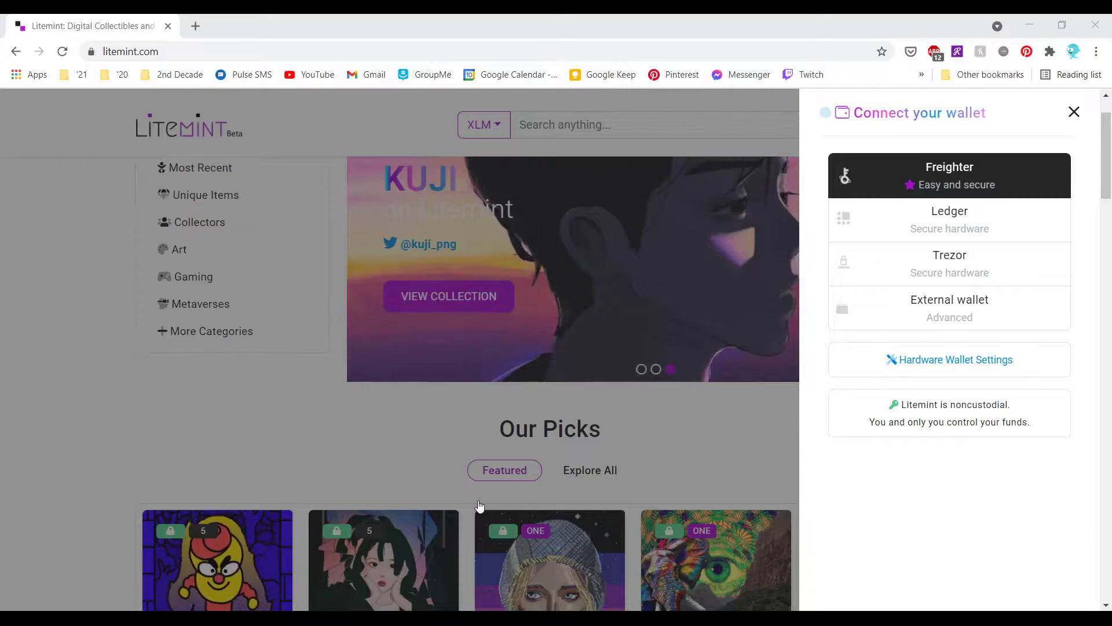
Dismiss the wallet connection panel and return to the top of the home page.
click(1075, 114)
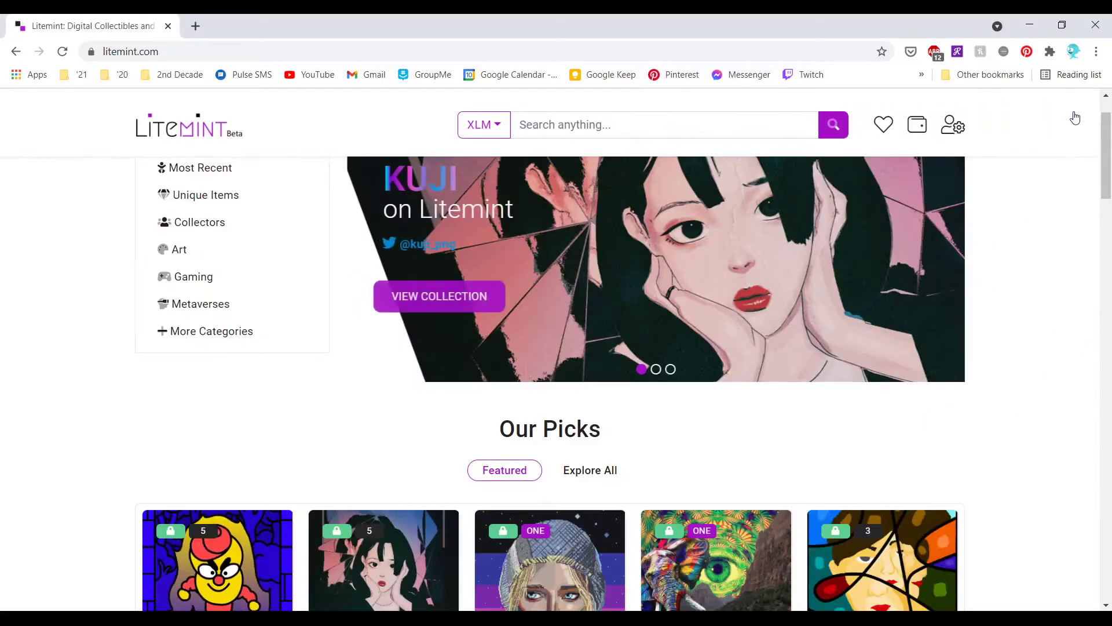
click(953, 125)
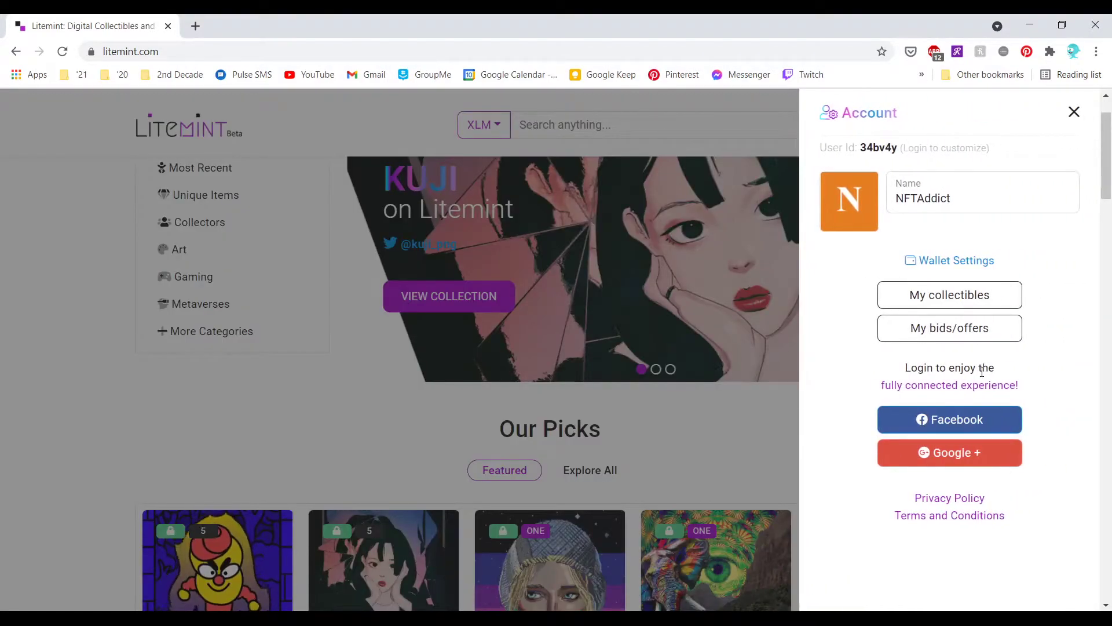
click(983, 260)
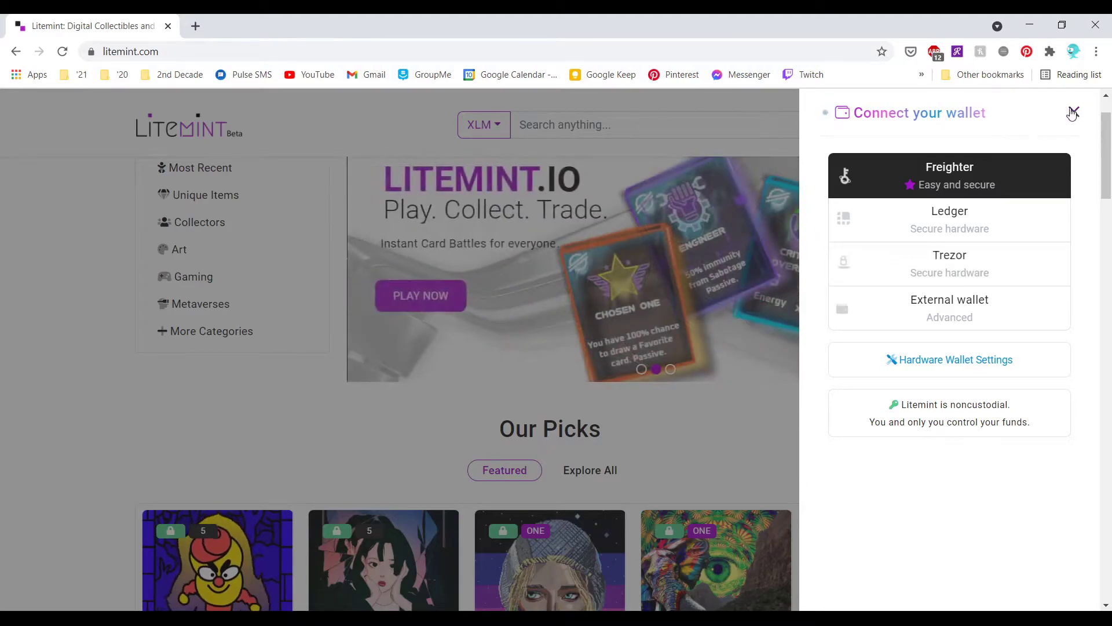
click(1073, 111)
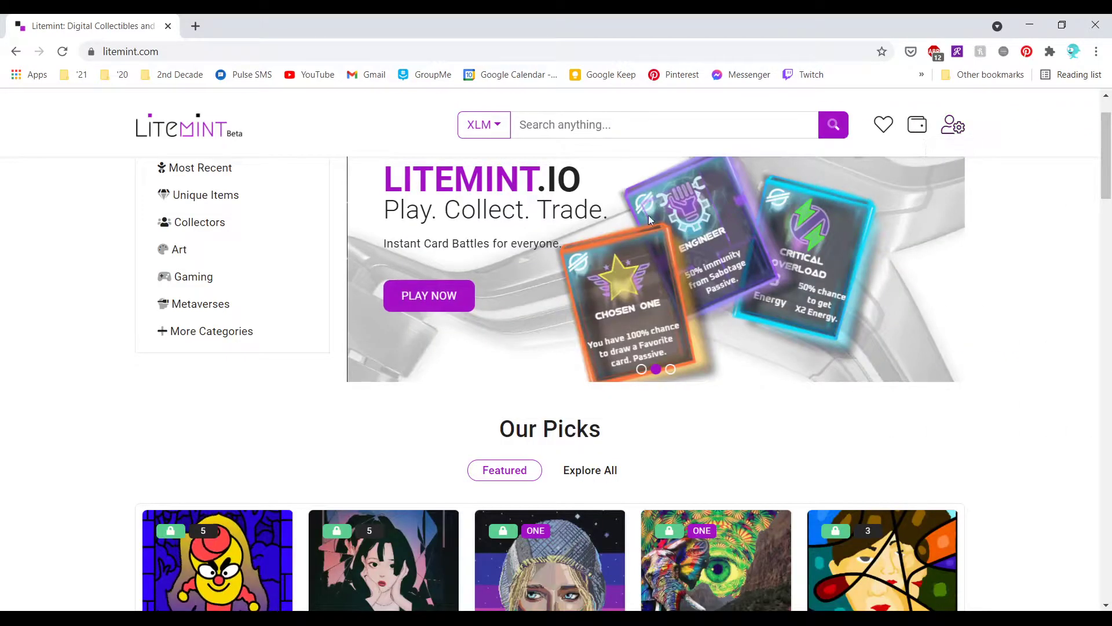
scroll(435, 270, up, 3)
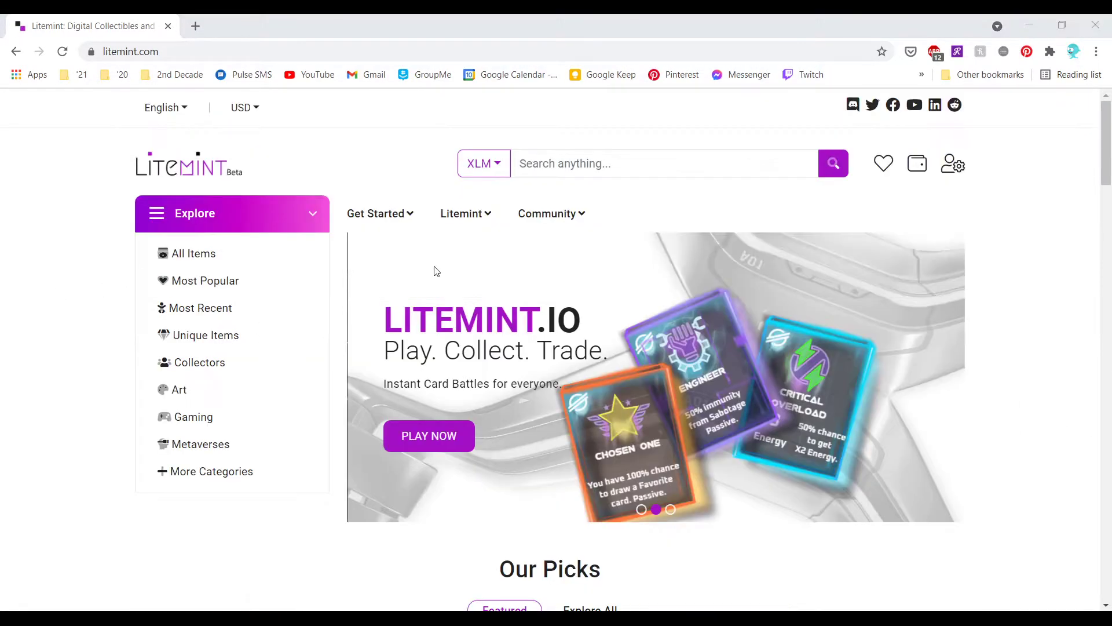
mouse_move(392, 220)
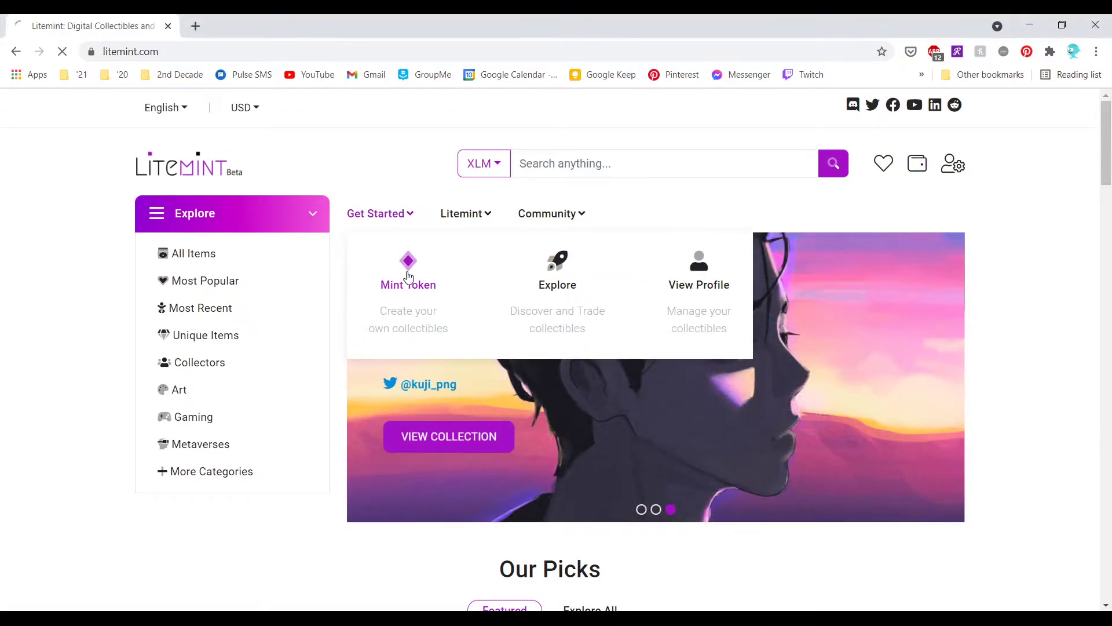
Start Mint Token, get past the welcome message, and review the Fund Your Wallet section.
click(409, 276)
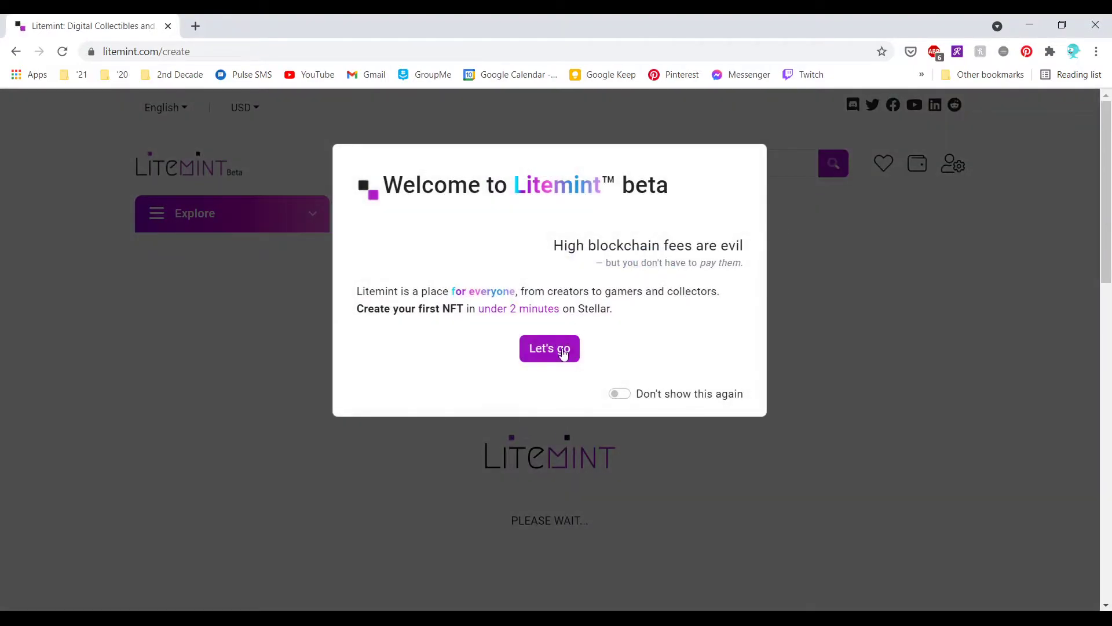
click(562, 349)
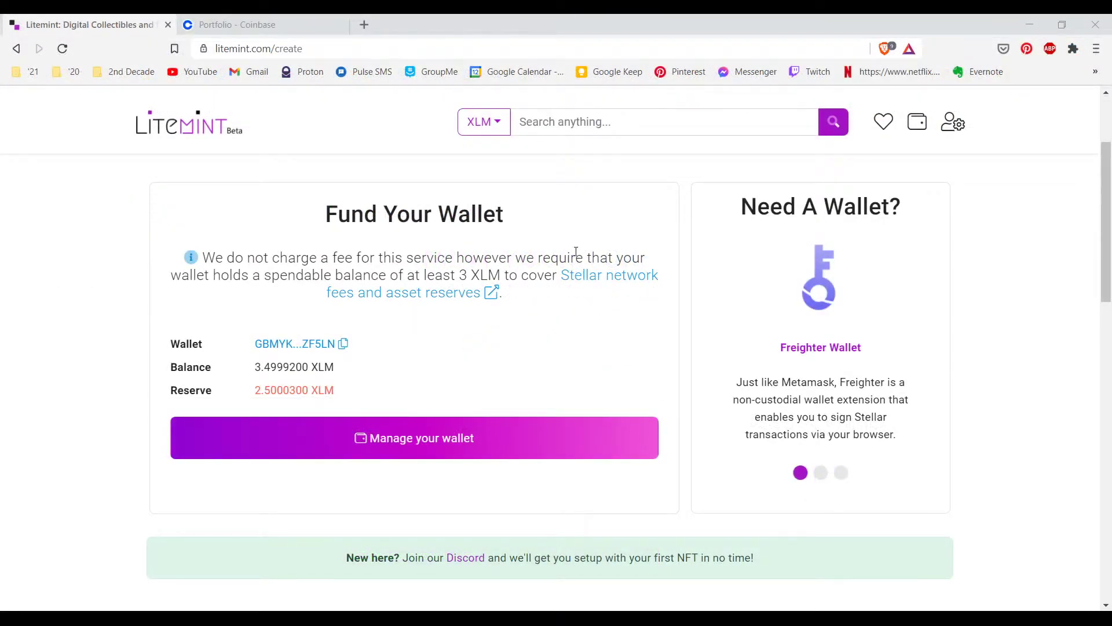
scroll(526, 336, up, 1)
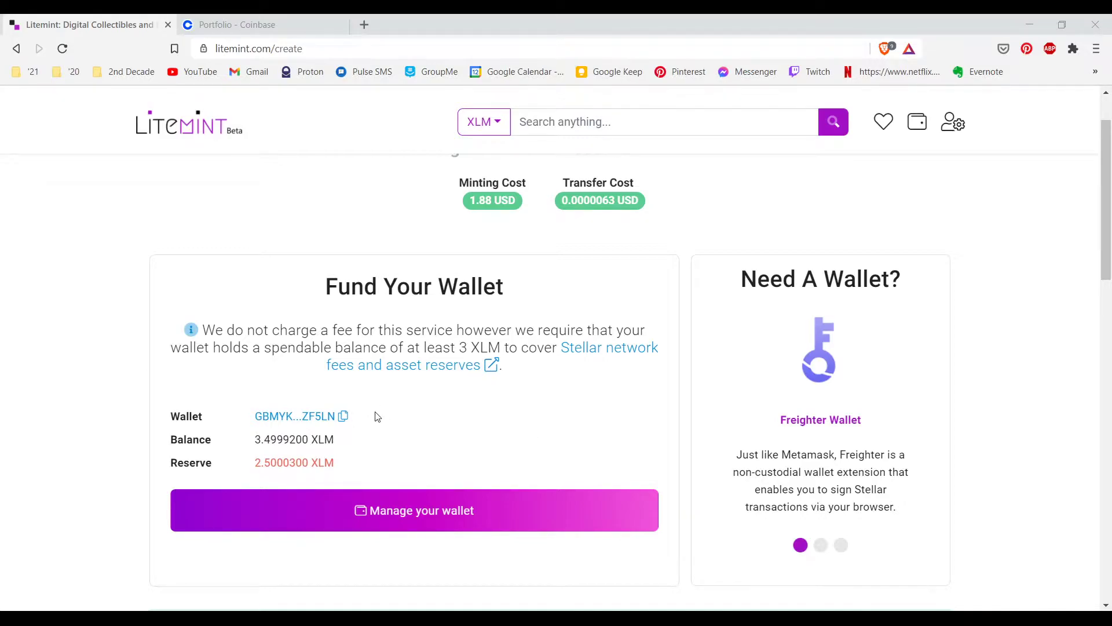
click(237, 25)
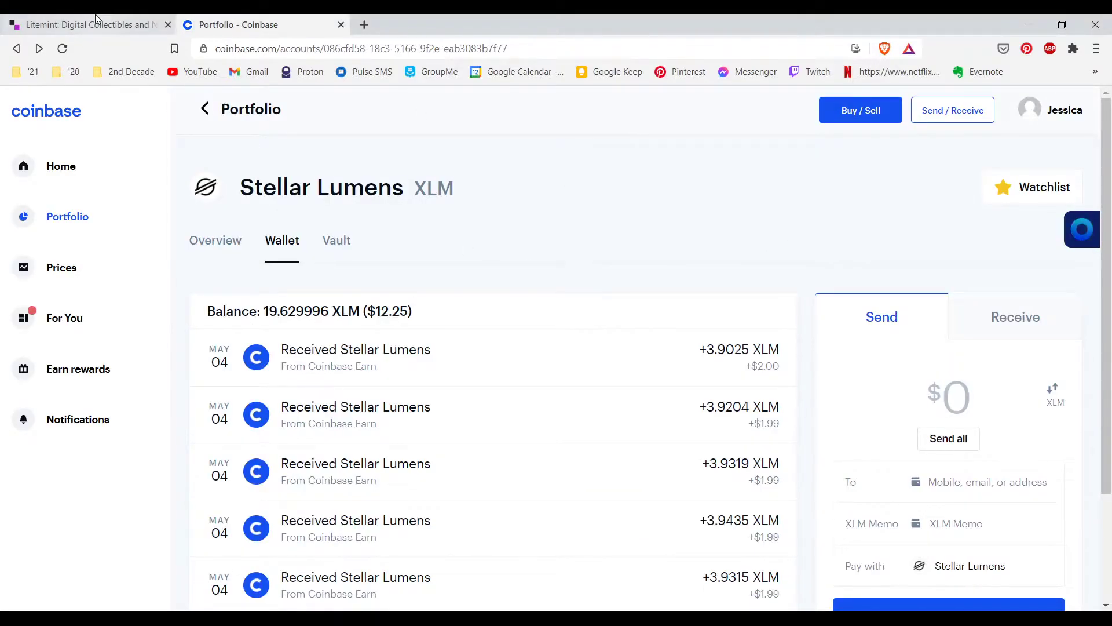
Enter 5 as the Coinbase send amount, then return to Litemint's Fund Your Wallet page.
click(93, 25)
click(257, 24)
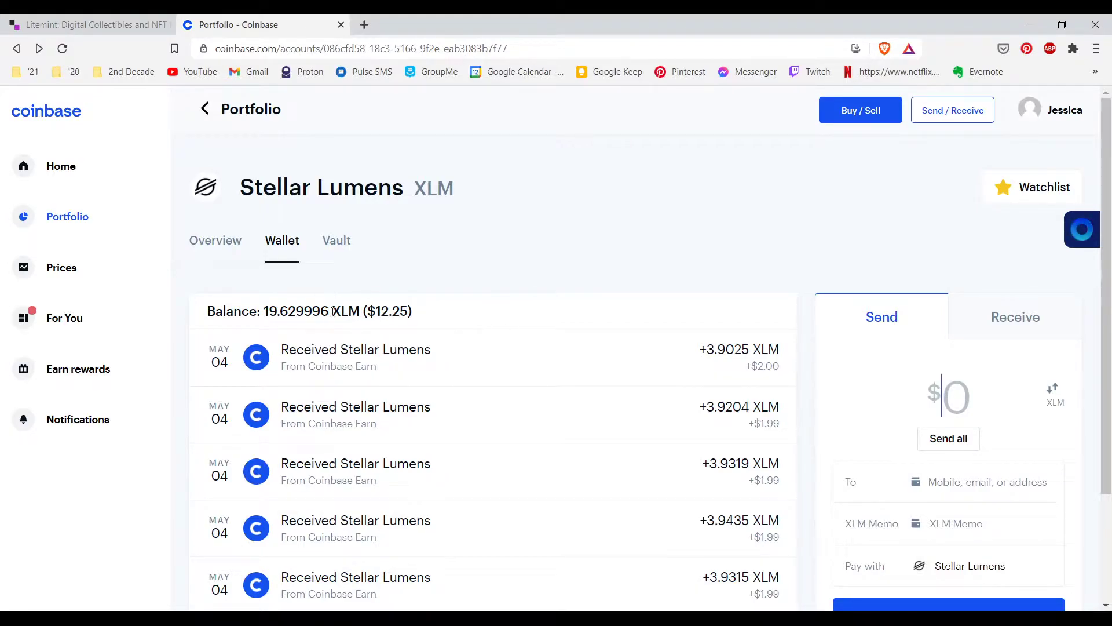
scroll(571, 330, down, 1)
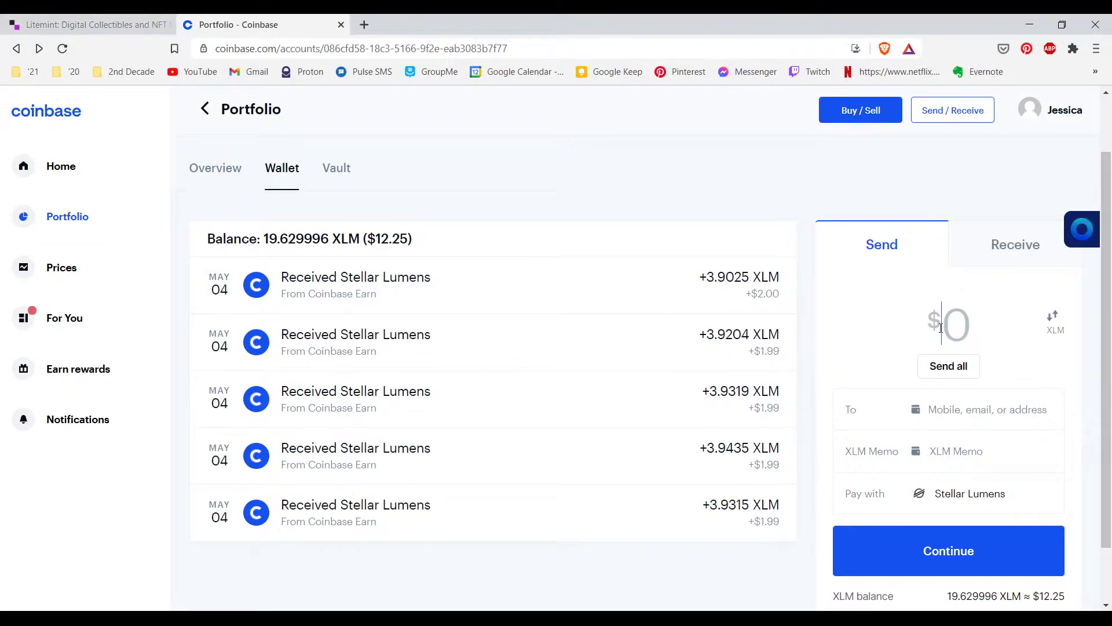
text(5)
click(122, 20)
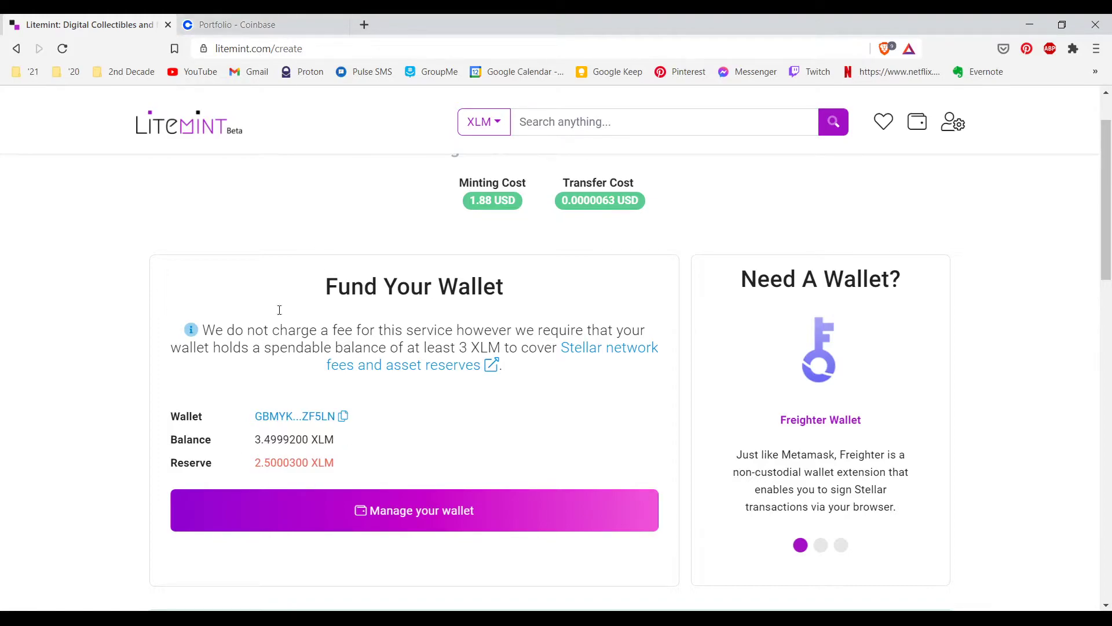
Paste the Litemint wallet address as the Coinbase send recipient, then return to Litemint.
click(267, 25)
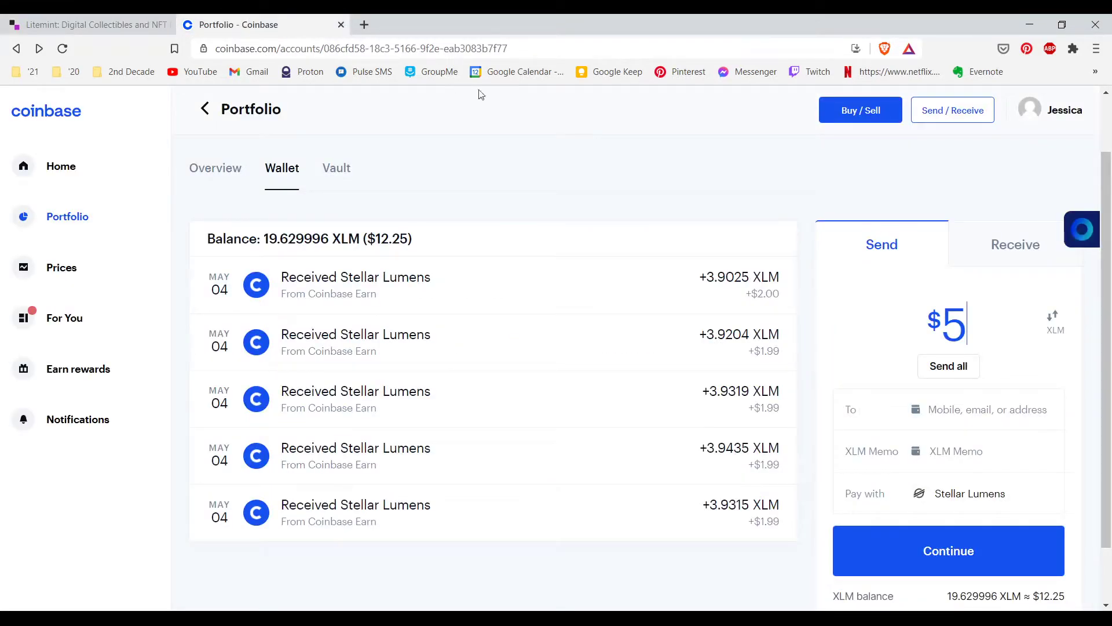
click(964, 406)
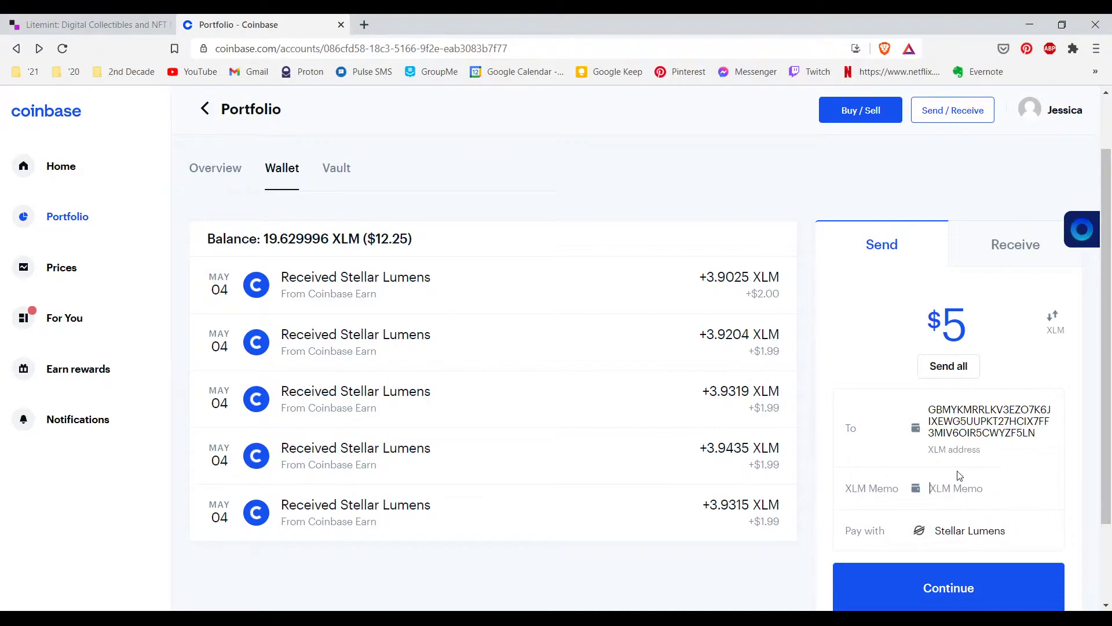
click(88, 19)
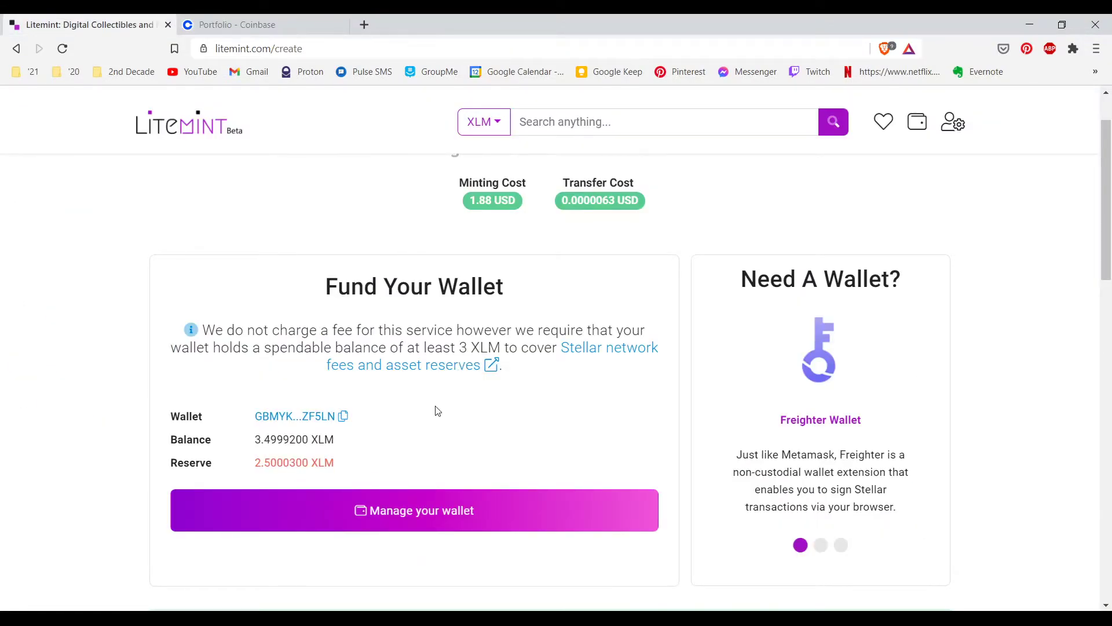
scroll(423, 411, down, 1)
click(272, 22)
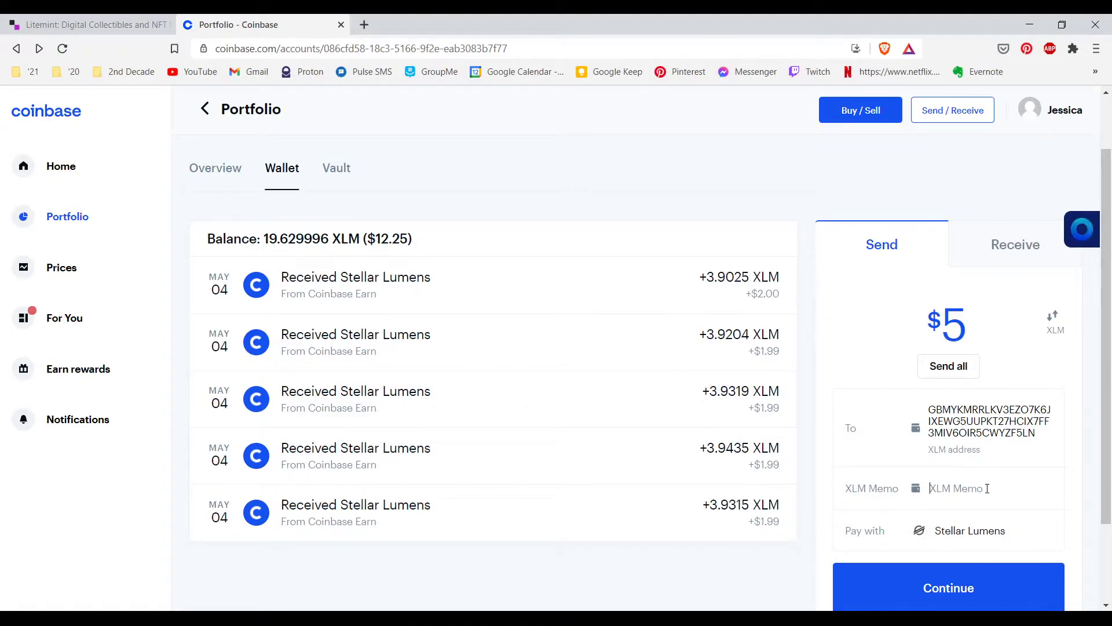
click(126, 19)
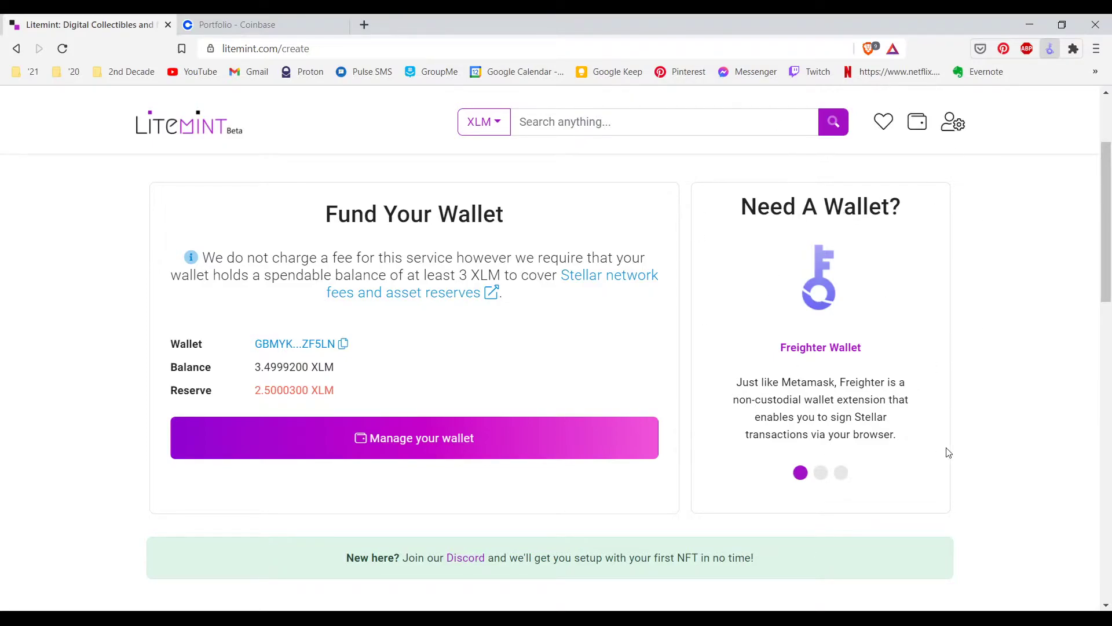
Continue the $5 XLM send, confirming no memo is needed, to reach the review.
click(260, 20)
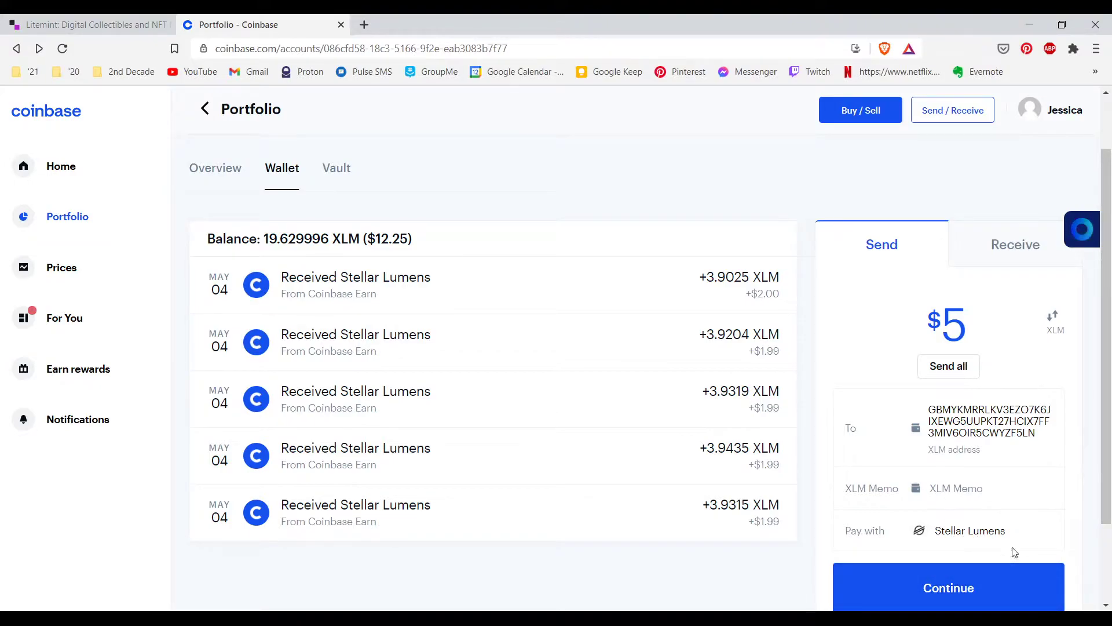
click(982, 588)
scroll(961, 464, down, 2)
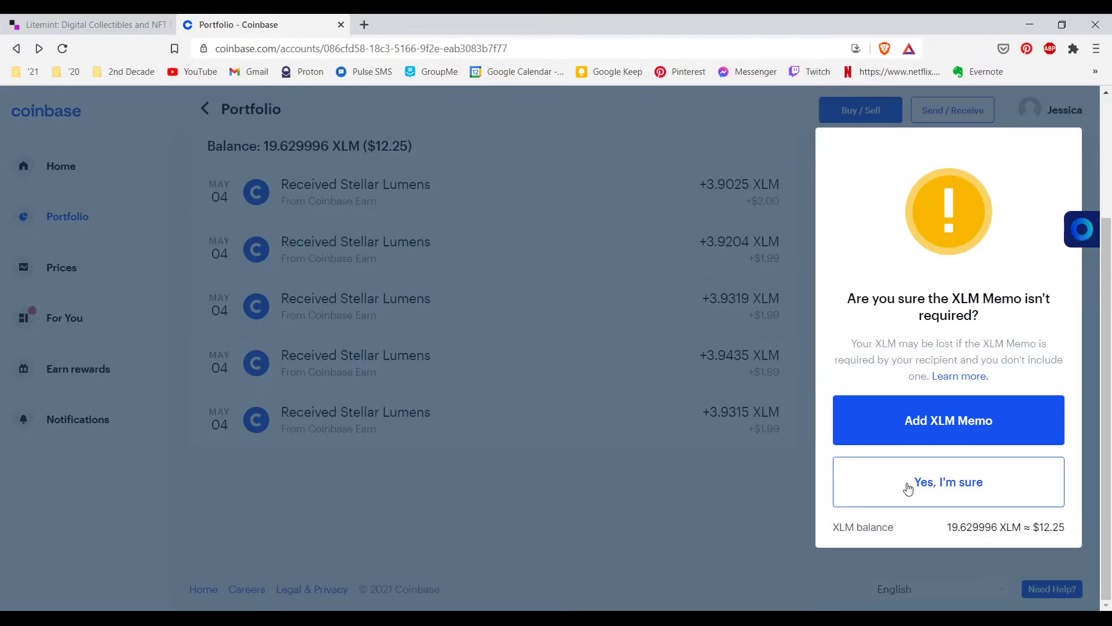
click(920, 480)
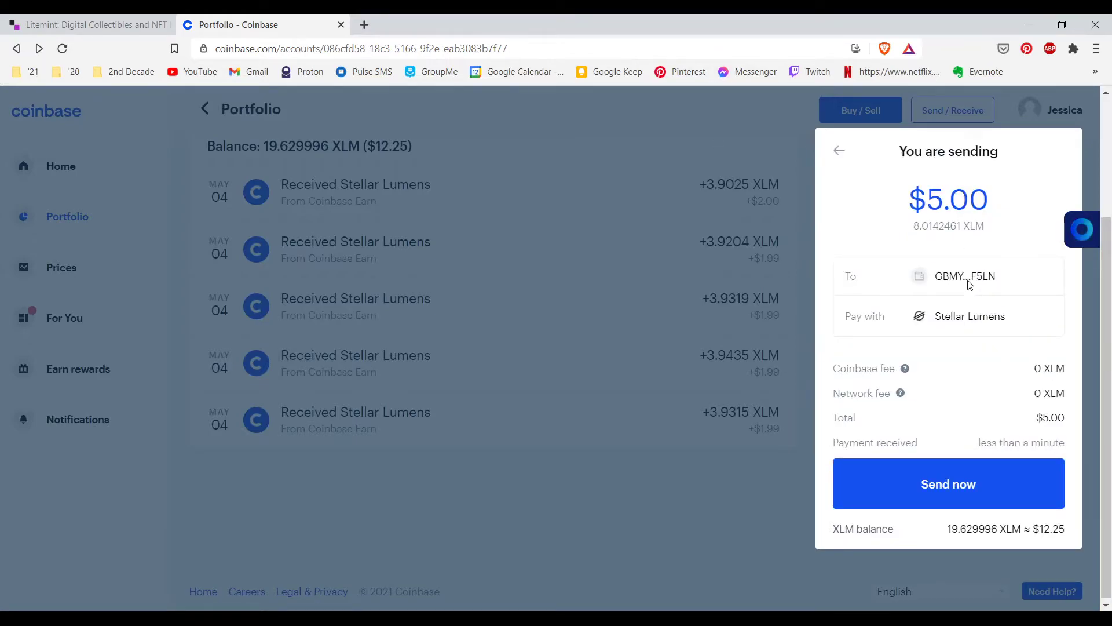
Submit the $5.00 (8.0142461 XLM) send to the Litemint wallet.
click(943, 485)
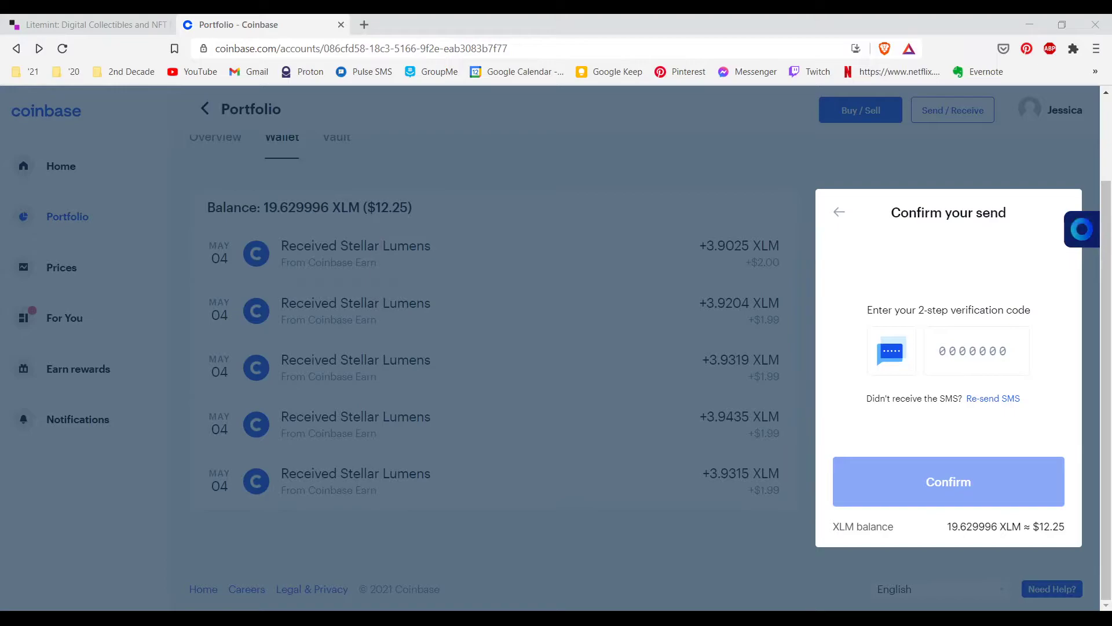
Enter the SMS verification code and confirm the XLM send.
click(979, 356)
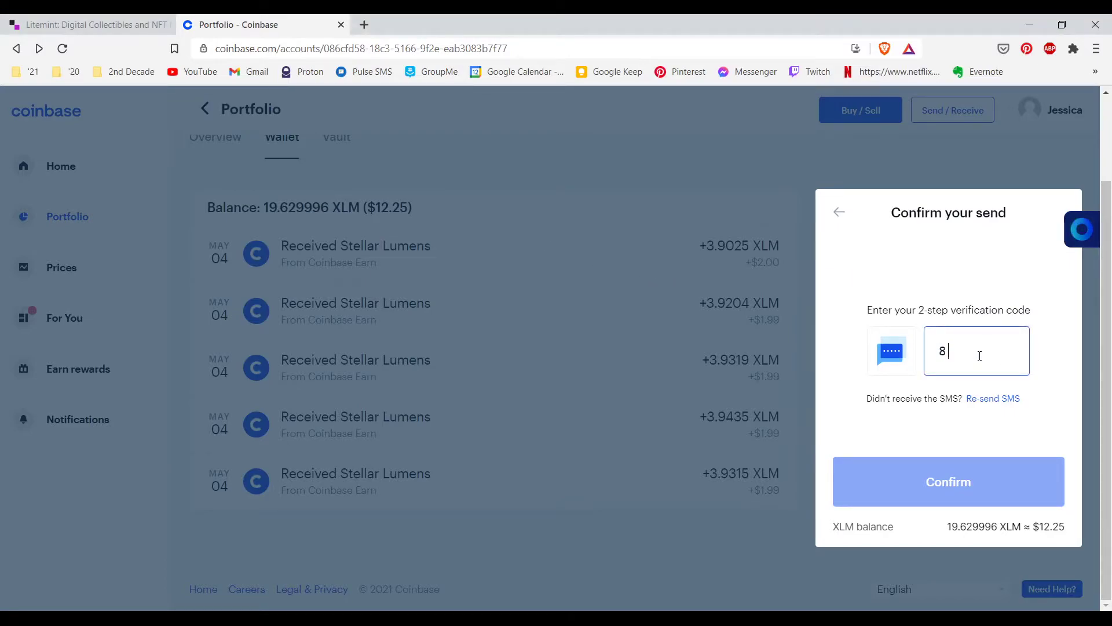
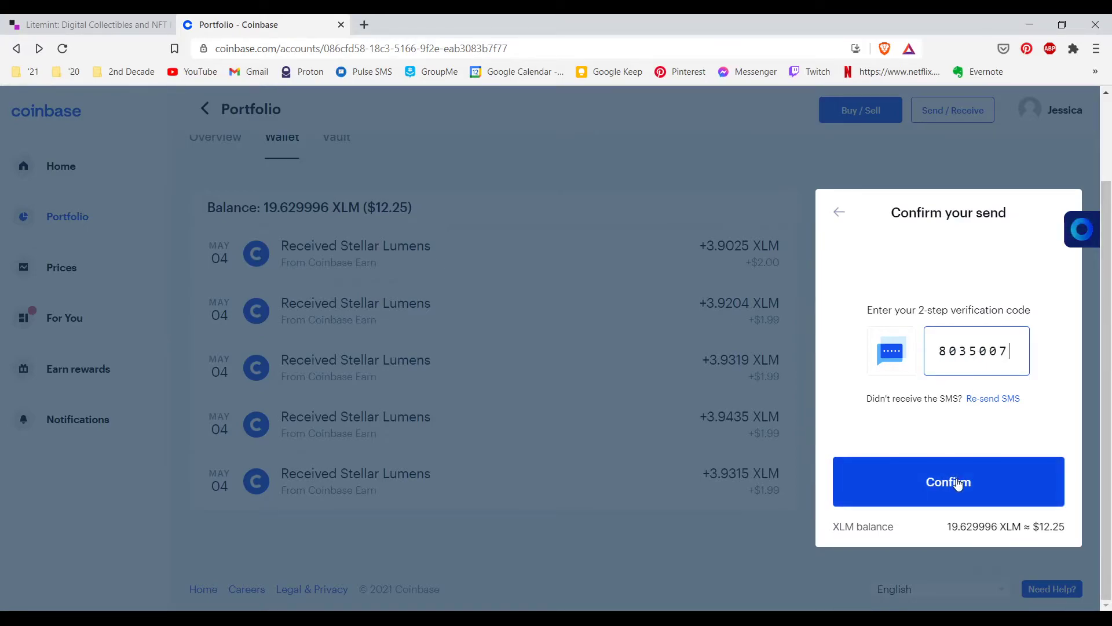
click(958, 470)
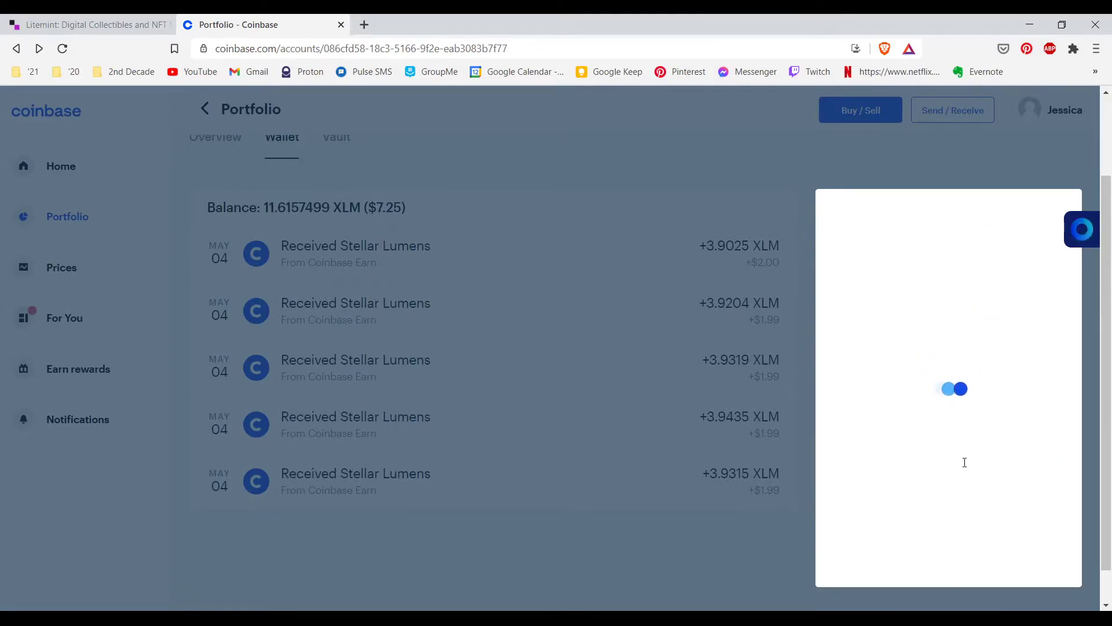
Close the Coinbase send confirmation and view the new −8.0142 XLM Sent Stellar Lumens entry.
click(956, 526)
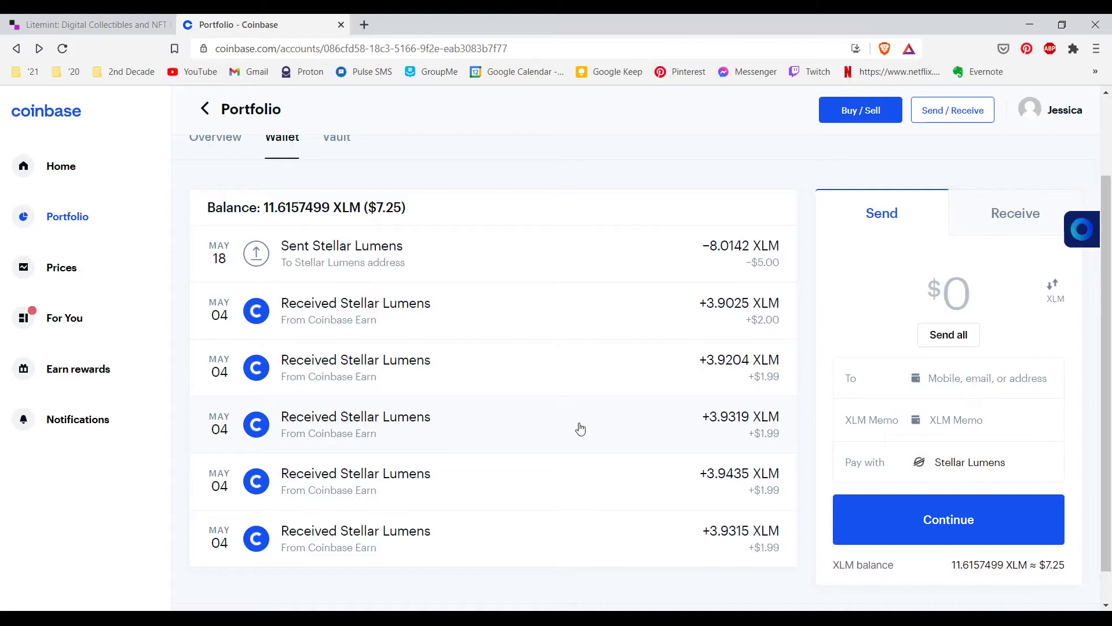
scroll(413, 359, up, 2)
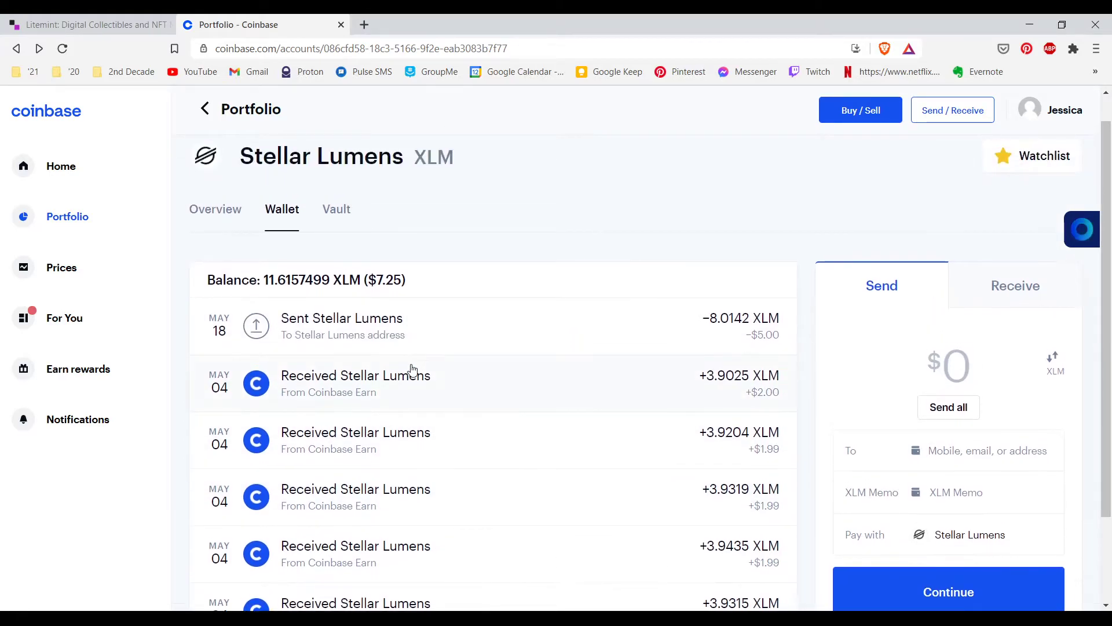
Switch back to Litemint's Fund Your Wallet page, balance still 3.4999200 XLM.
click(113, 19)
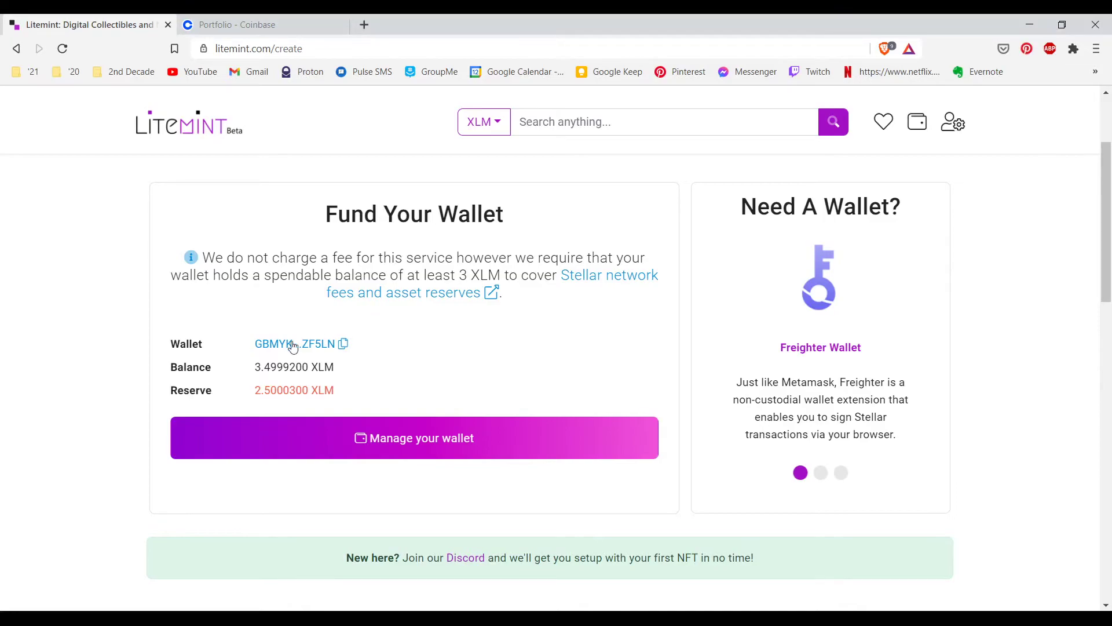
Reload litemint.com/create and find the '1. Upload your file' card with its 1.87 USD minting cost.
key(F5)
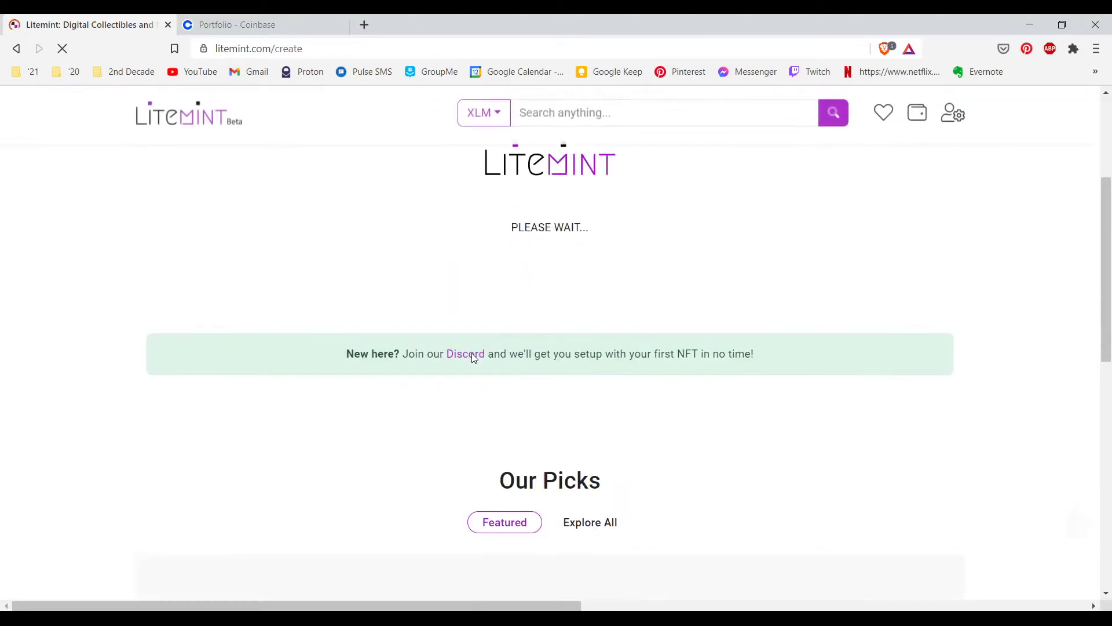
scroll(478, 347, up, 3)
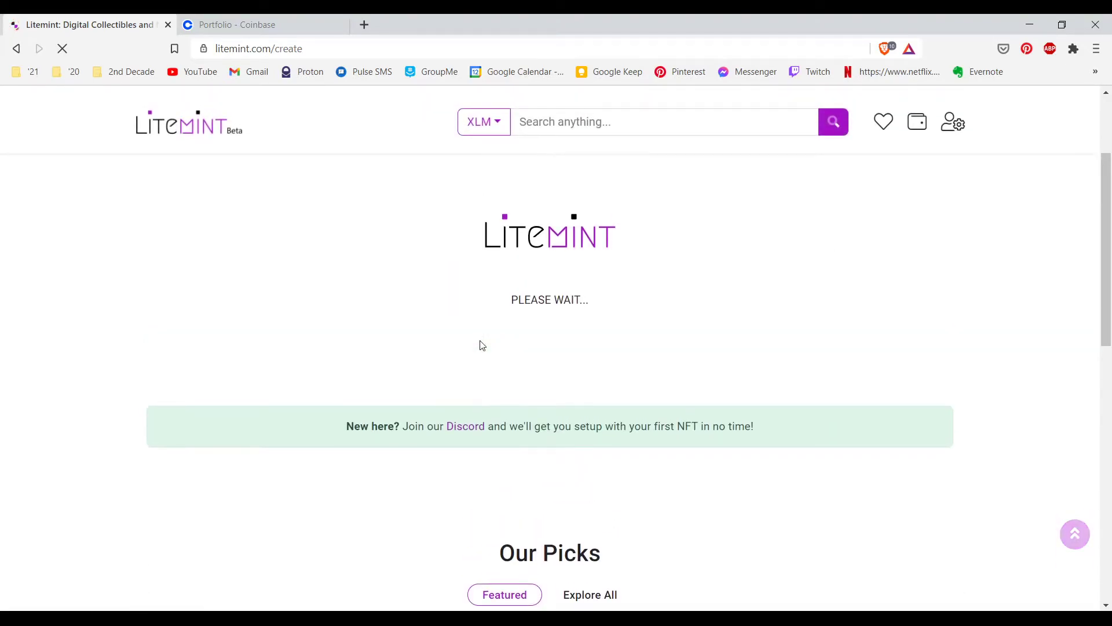
scroll(483, 346, up, 3)
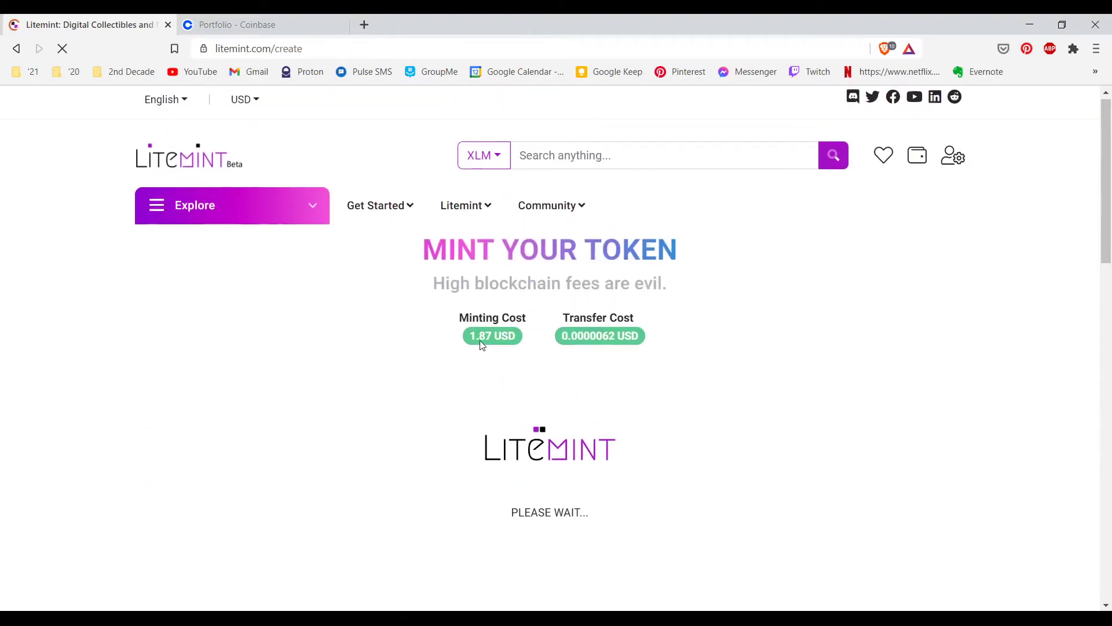
scroll(483, 346, down, 3)
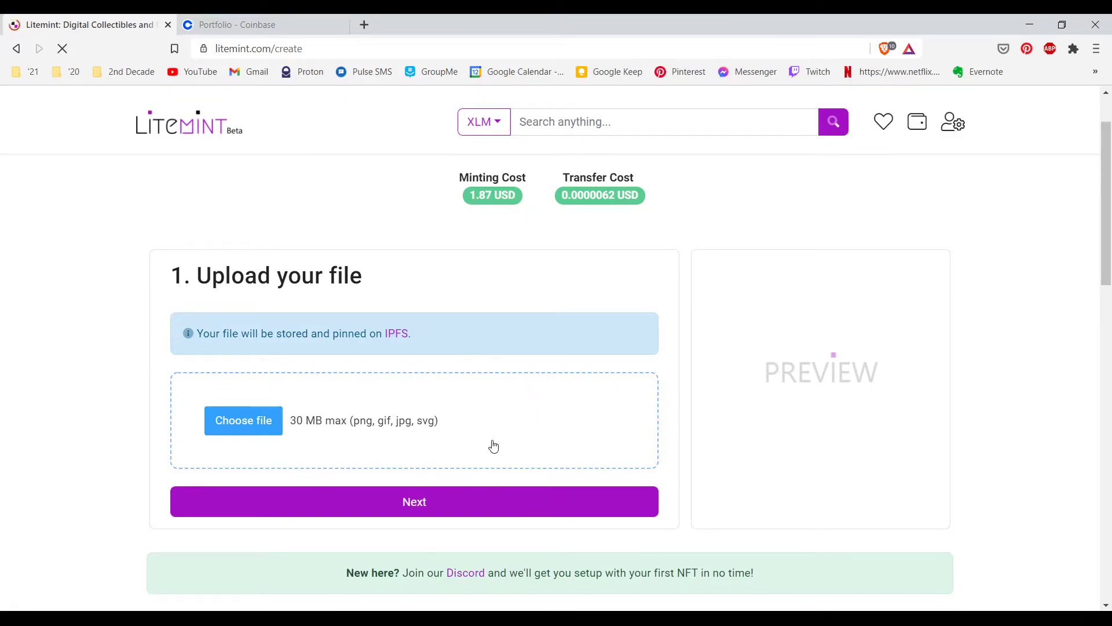
scroll(493, 445, up, 2)
scroll(494, 445, down, 2)
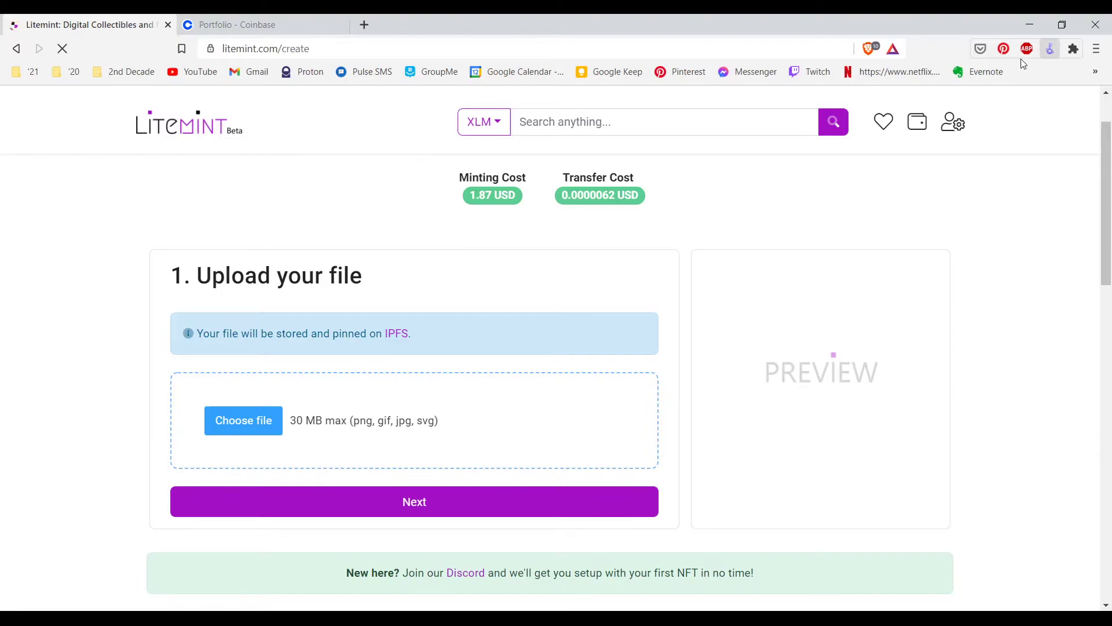
scroll(422, 273, down, 1)
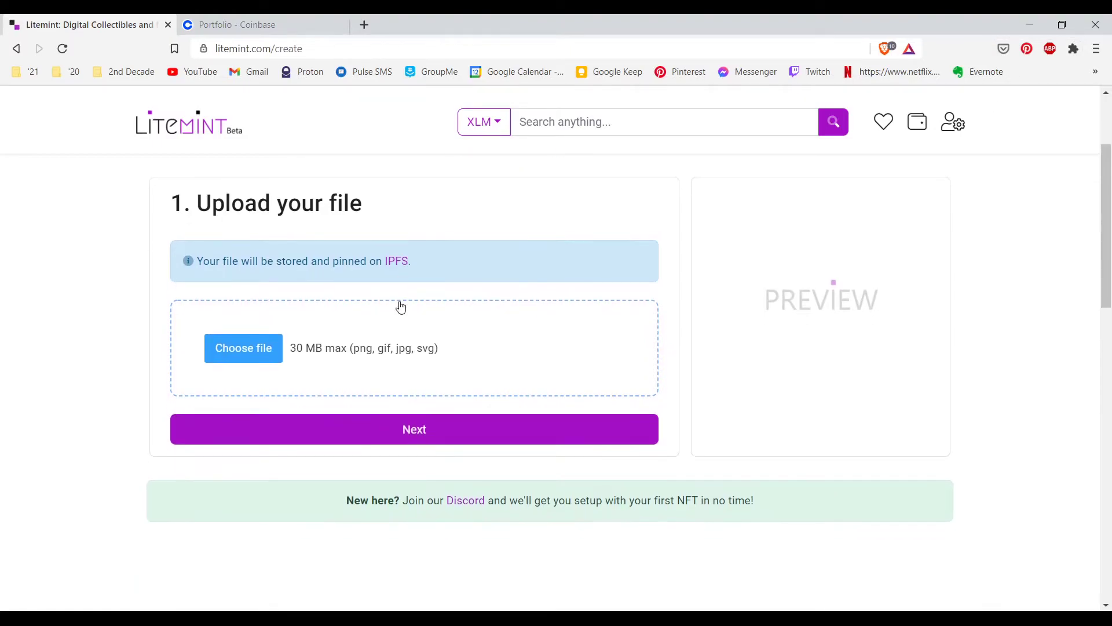
Choose sf_1.jpg, the pier photo, as the image to mint.
click(252, 346)
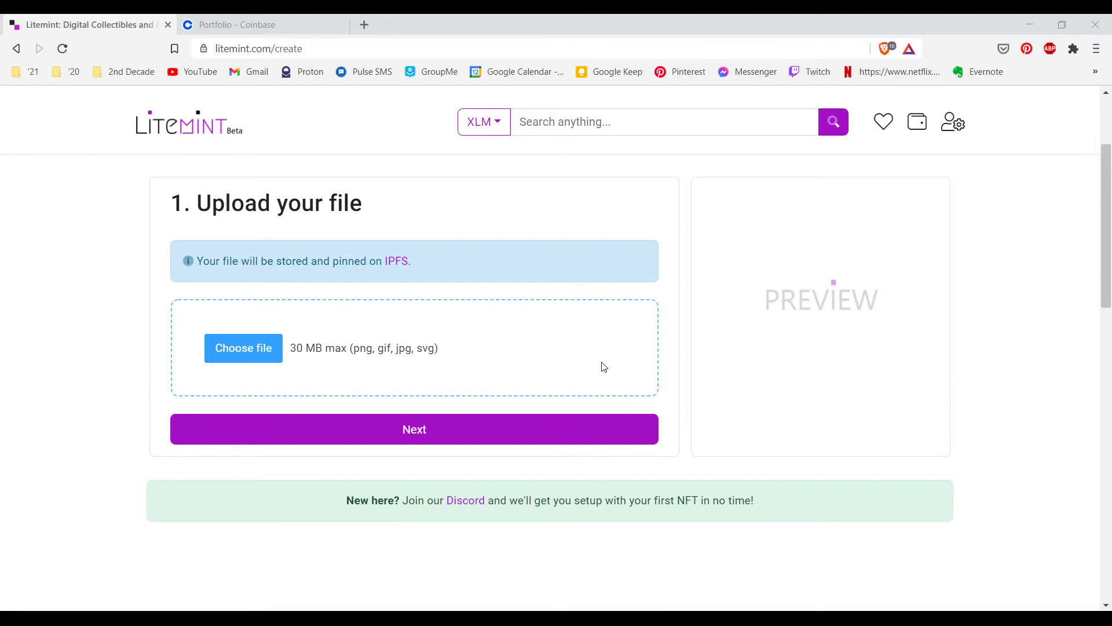
drag(603, 366, 673, 296)
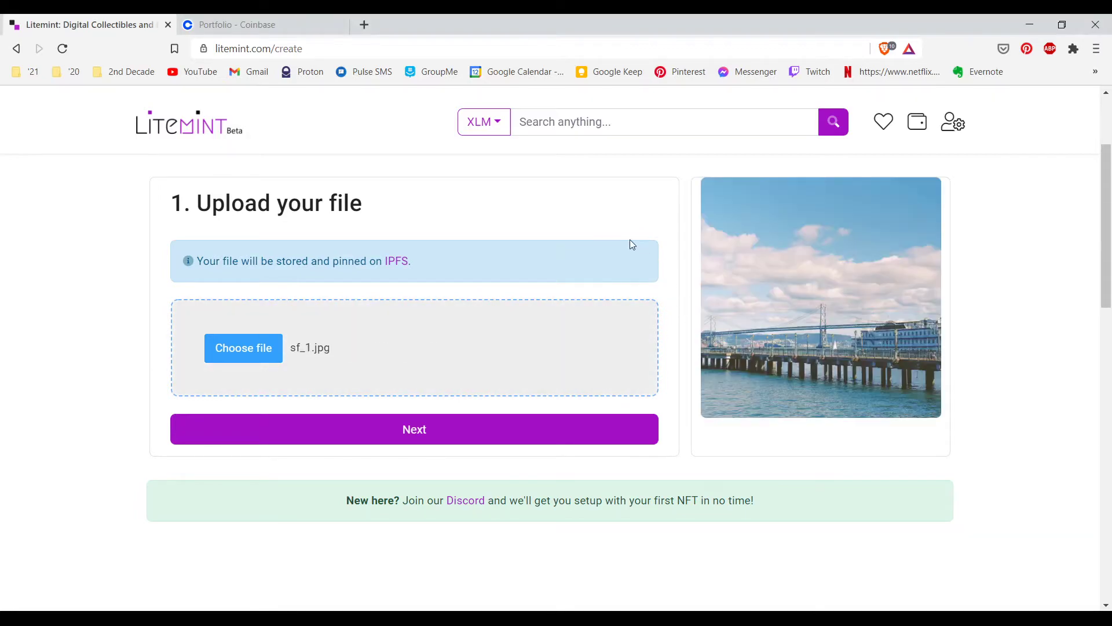
Move to the token details form and name the token 'SF Bay Bridge'.
click(413, 430)
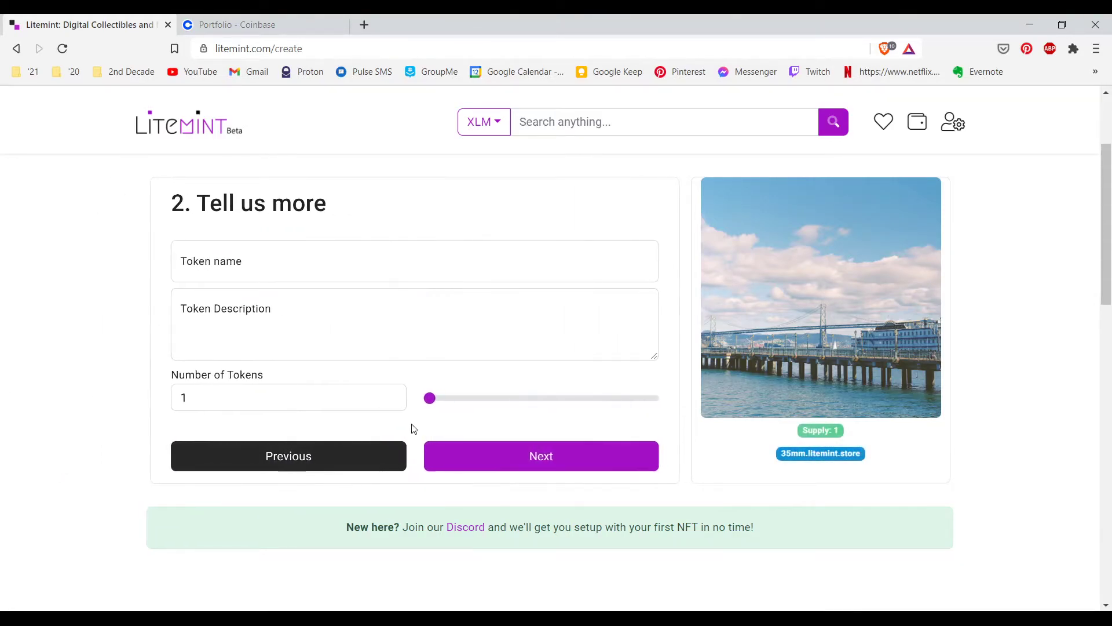
click(263, 263)
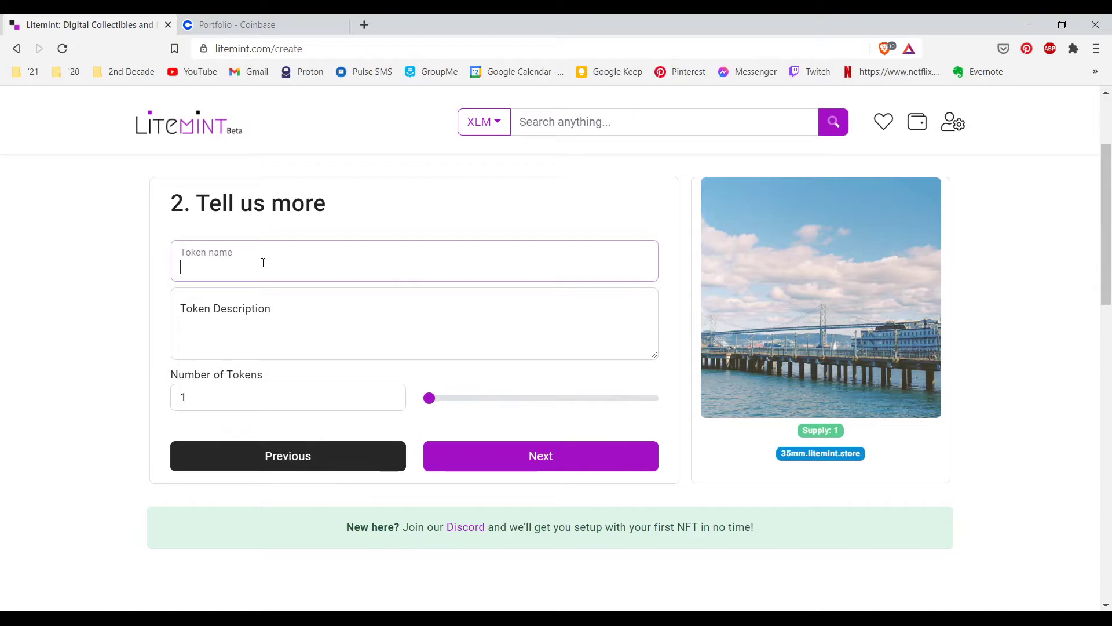
text(Bay Br)
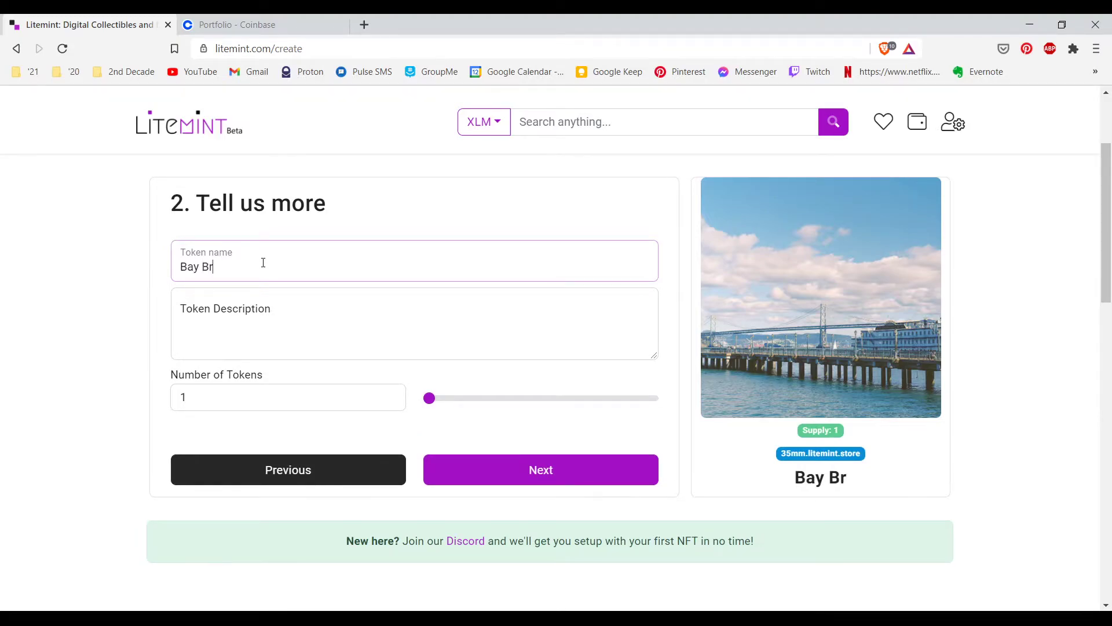
text(idge)
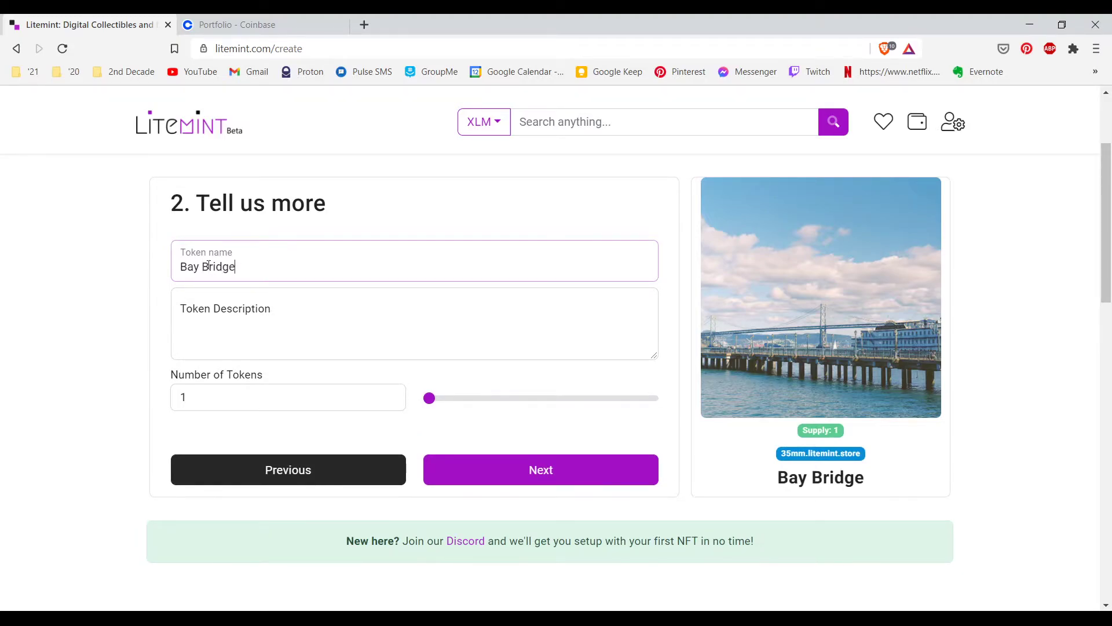
click(177, 268)
text(SF)
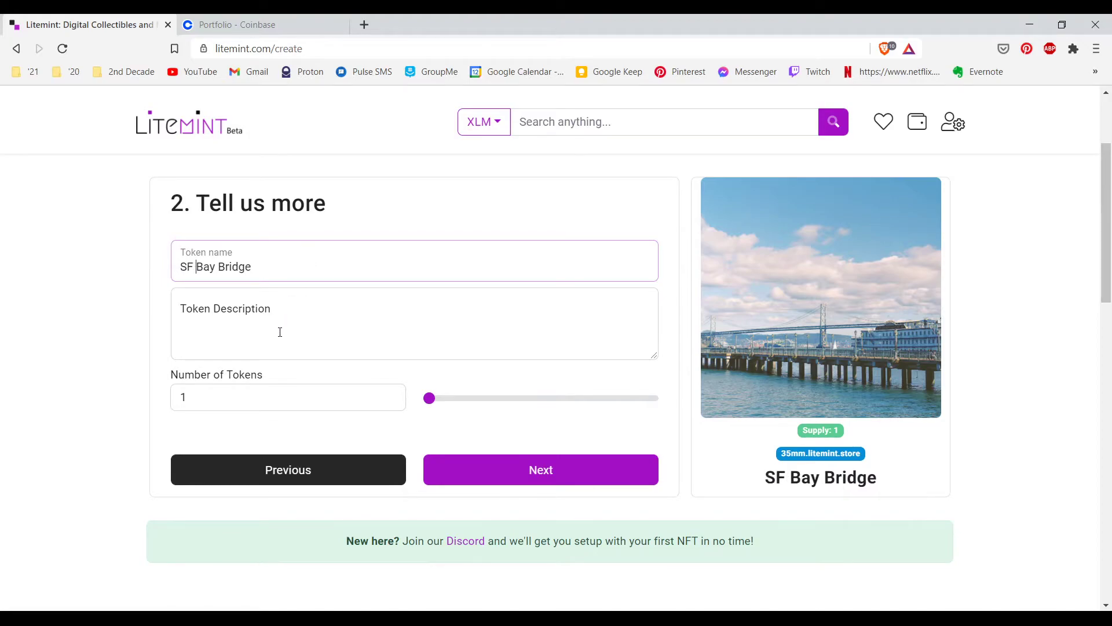
Describe it as 'A picture of the San Francisco Bay Bridge', keep 1 token, and continue.
click(286, 314)
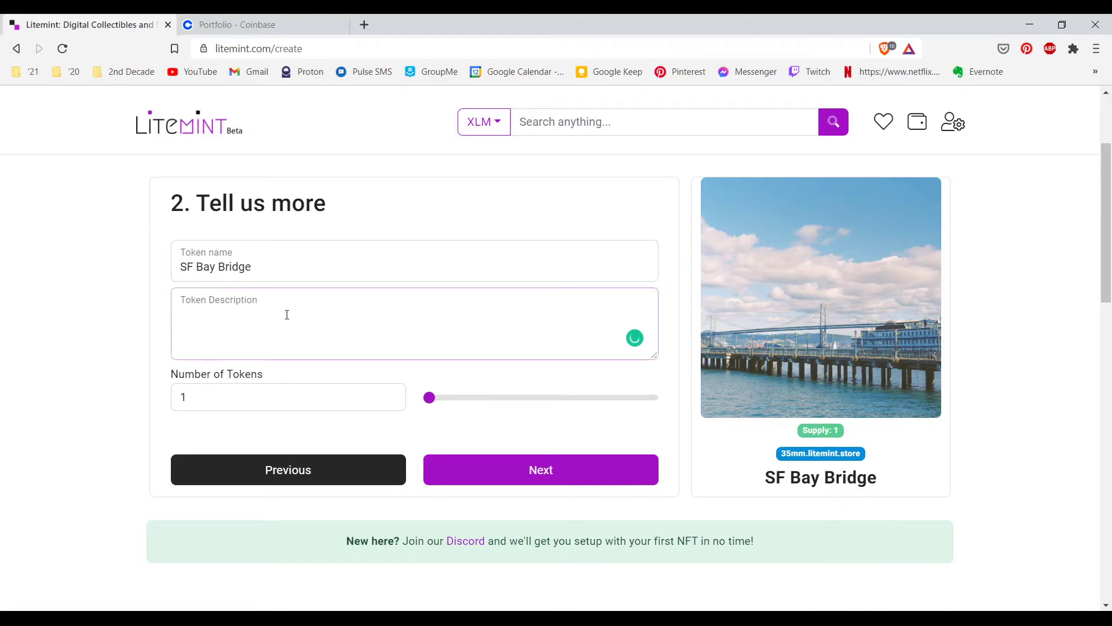
text(A p)
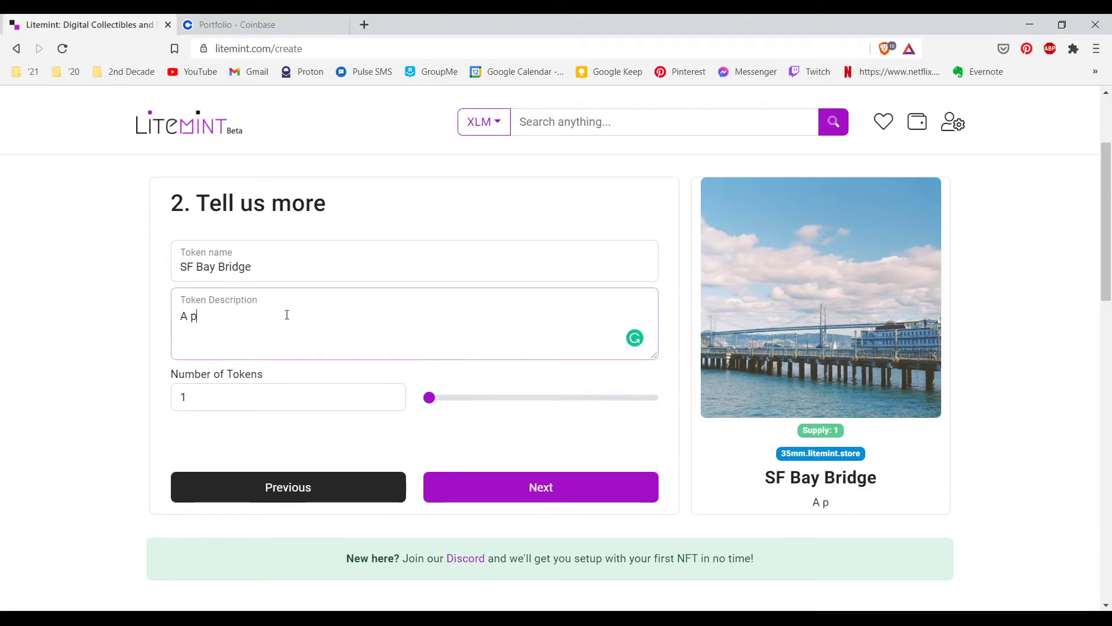
text(icture of the )
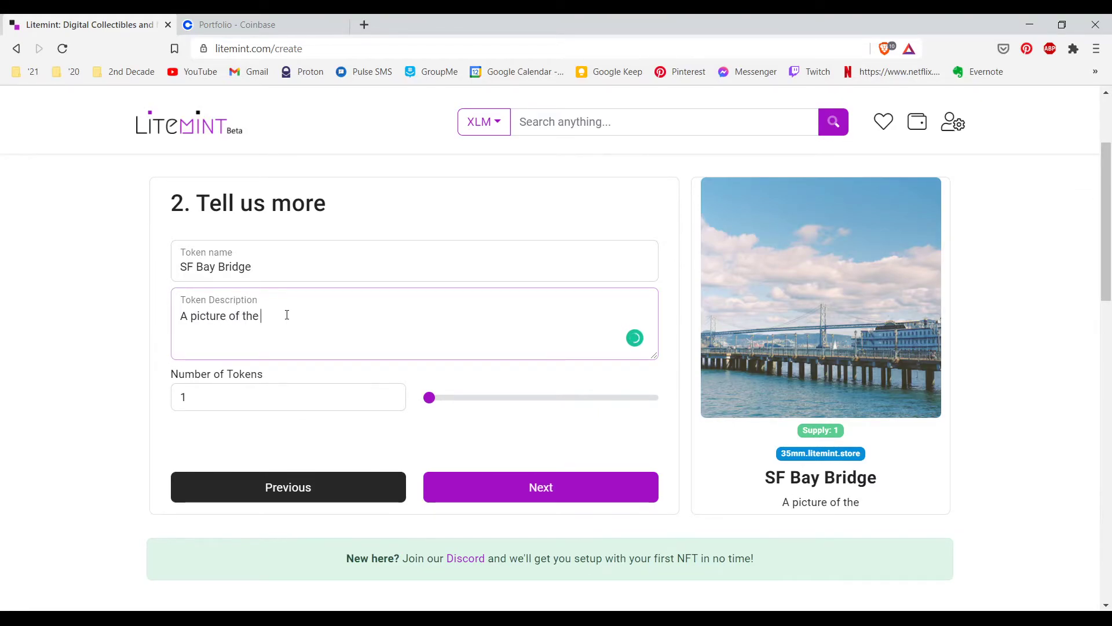
text(San Franc)
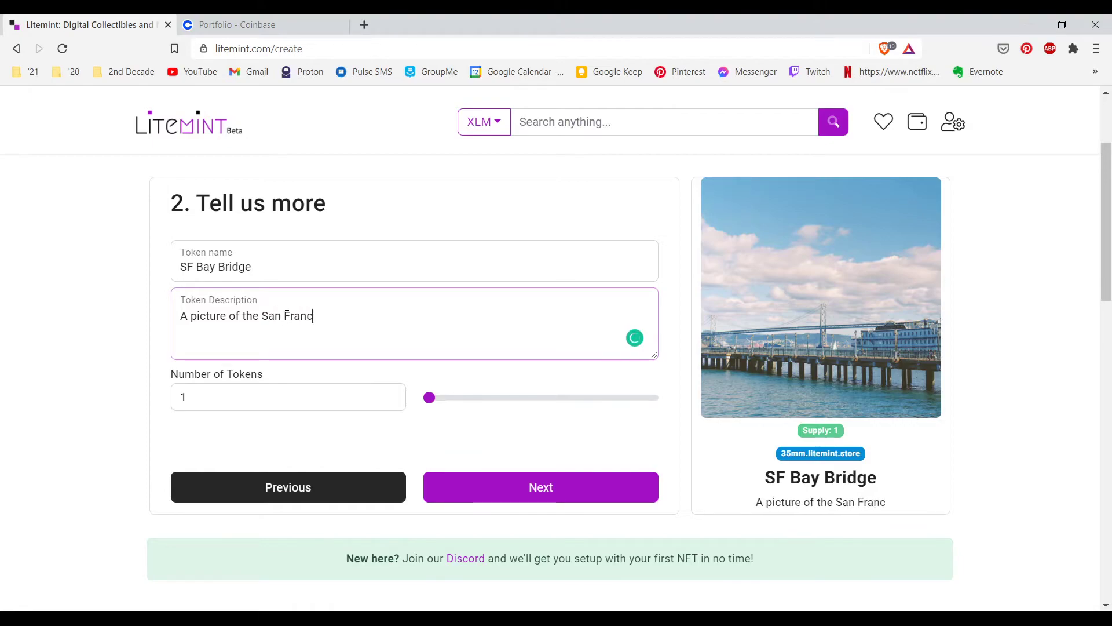
text(isco Bay)
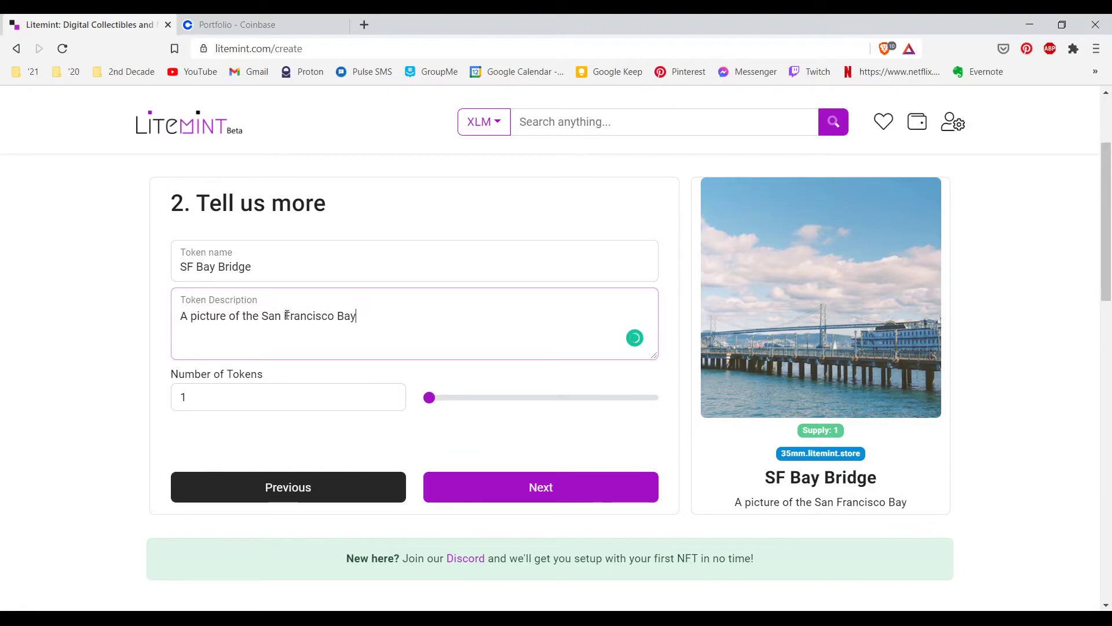
text( Bridge)
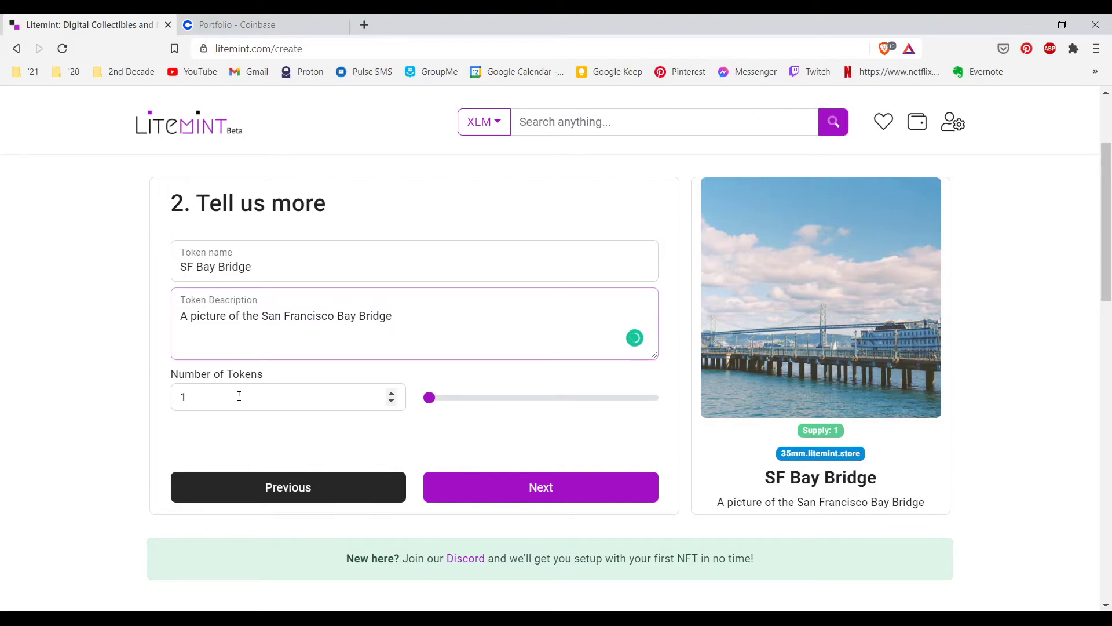
click(209, 398)
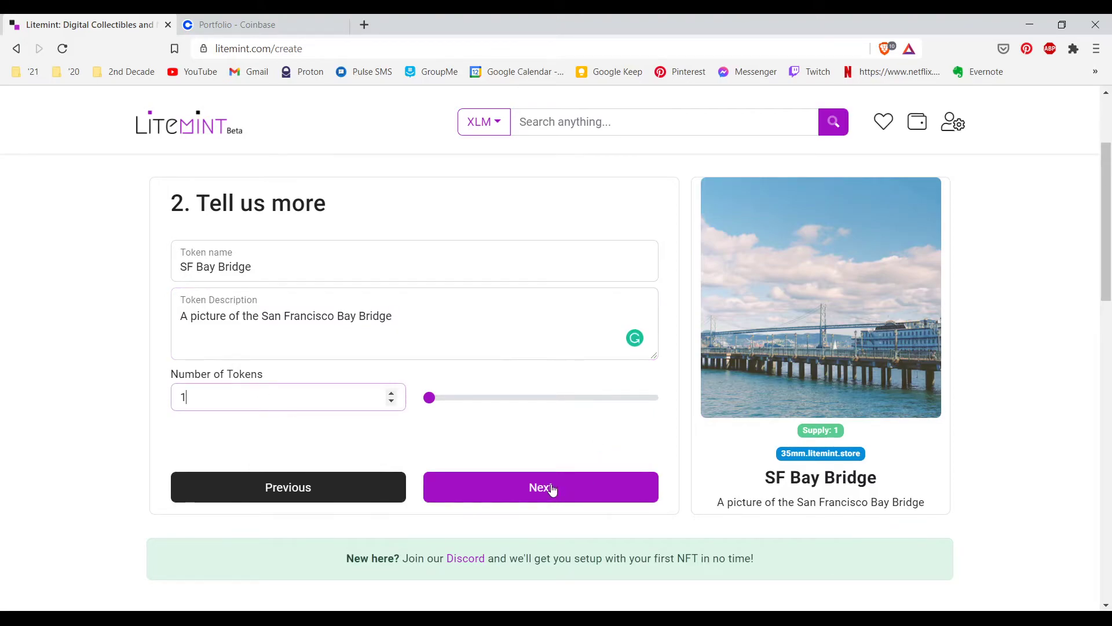
drag(429, 398, 330, 397)
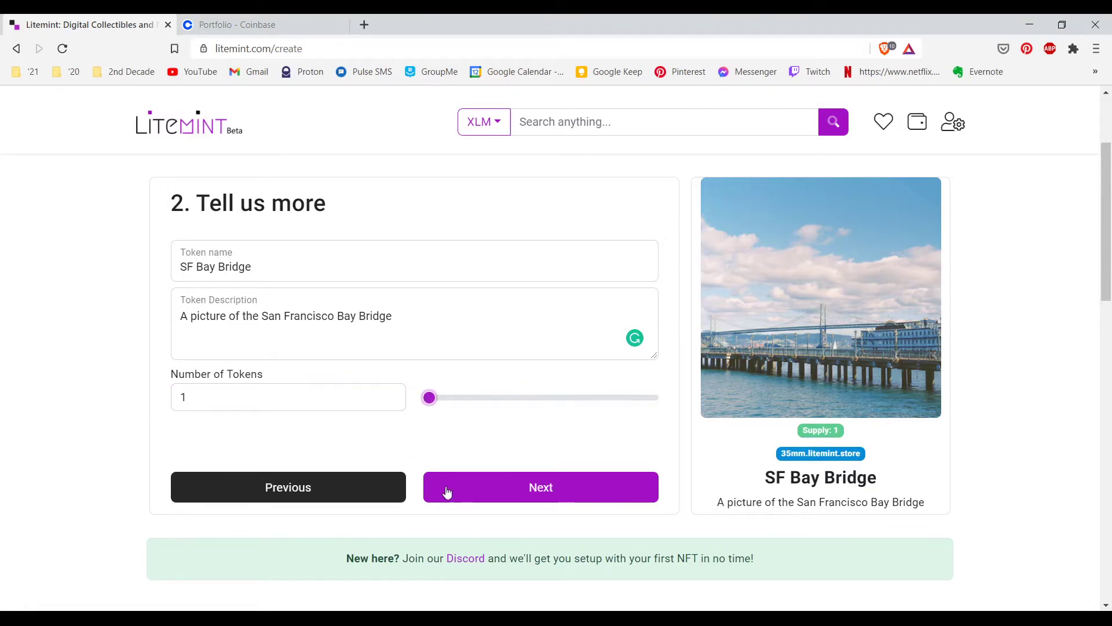
click(476, 496)
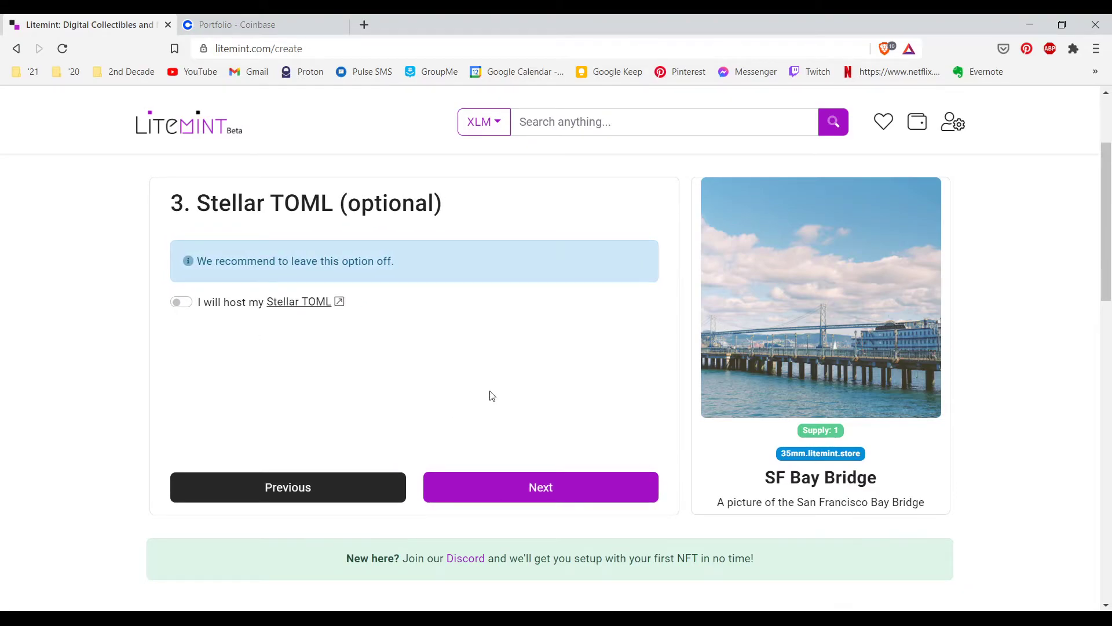
Keep token code NFT and create the SF Bay Bridge token, uploading it to IPFS.
click(566, 491)
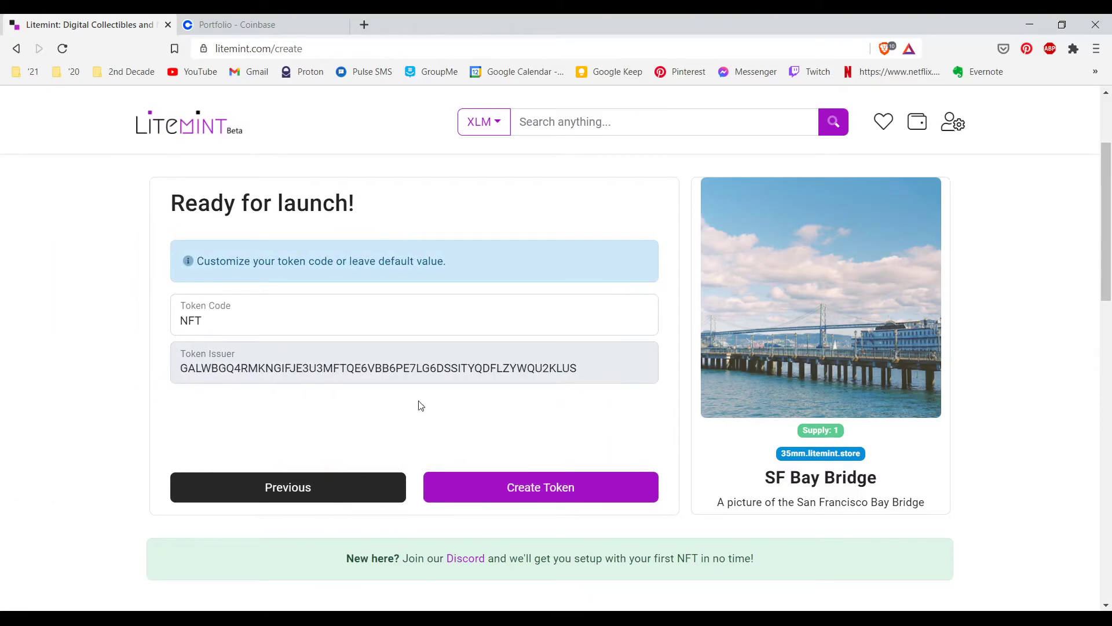
double_click(272, 310)
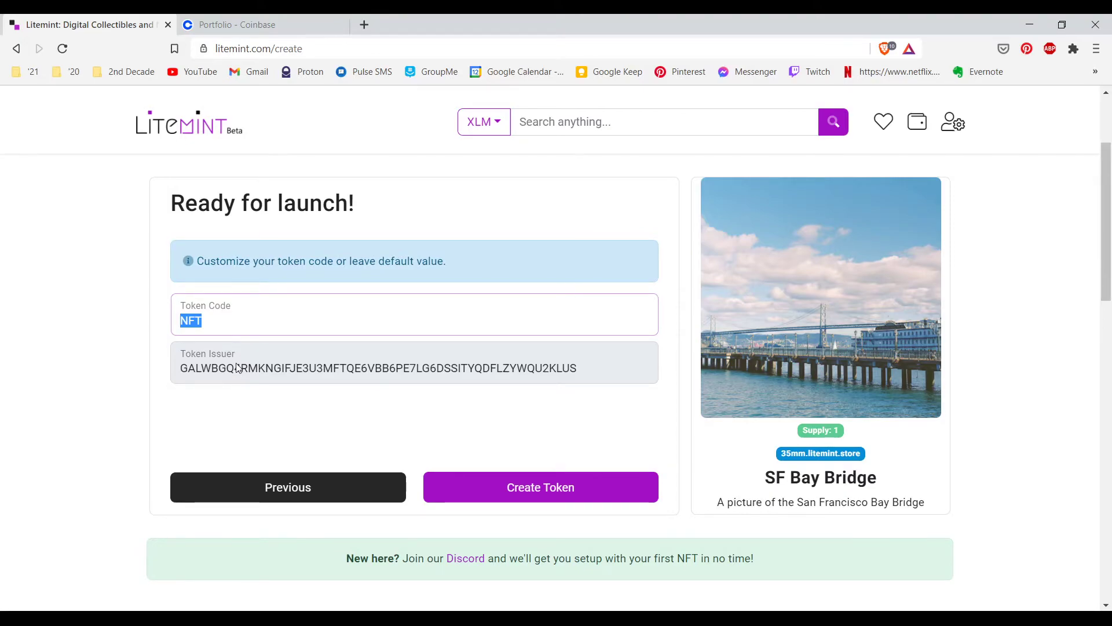
click(545, 475)
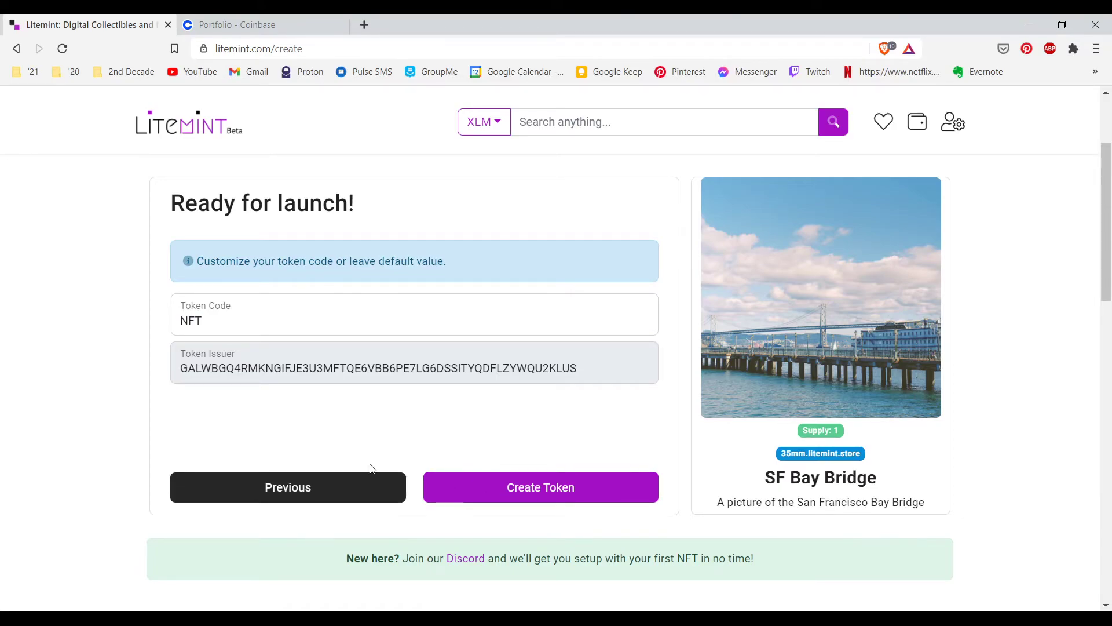
click(359, 486)
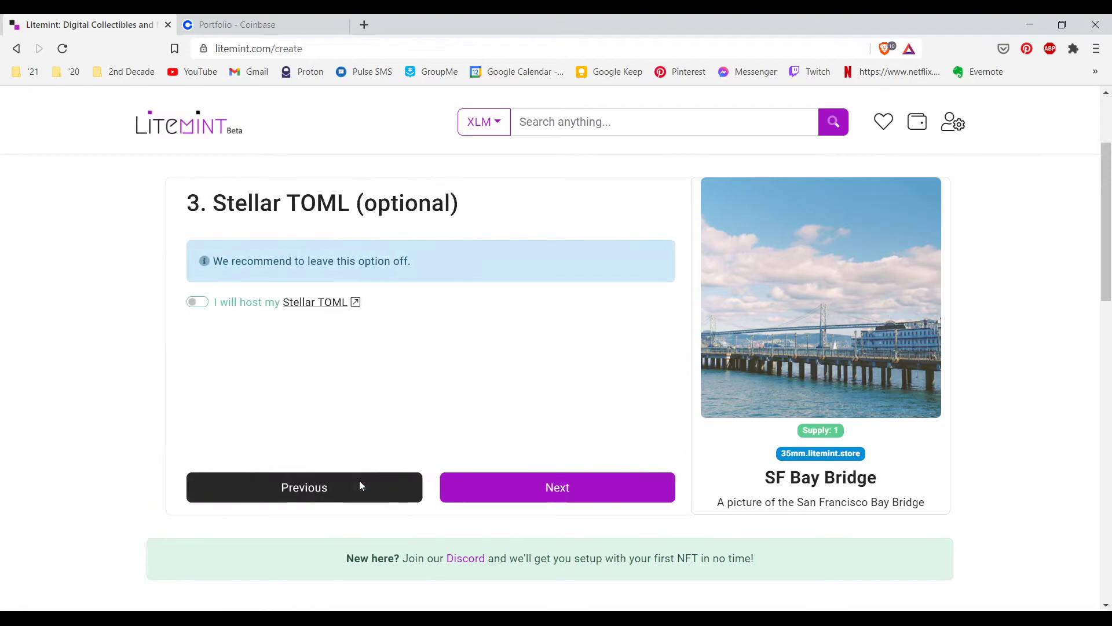
click(340, 488)
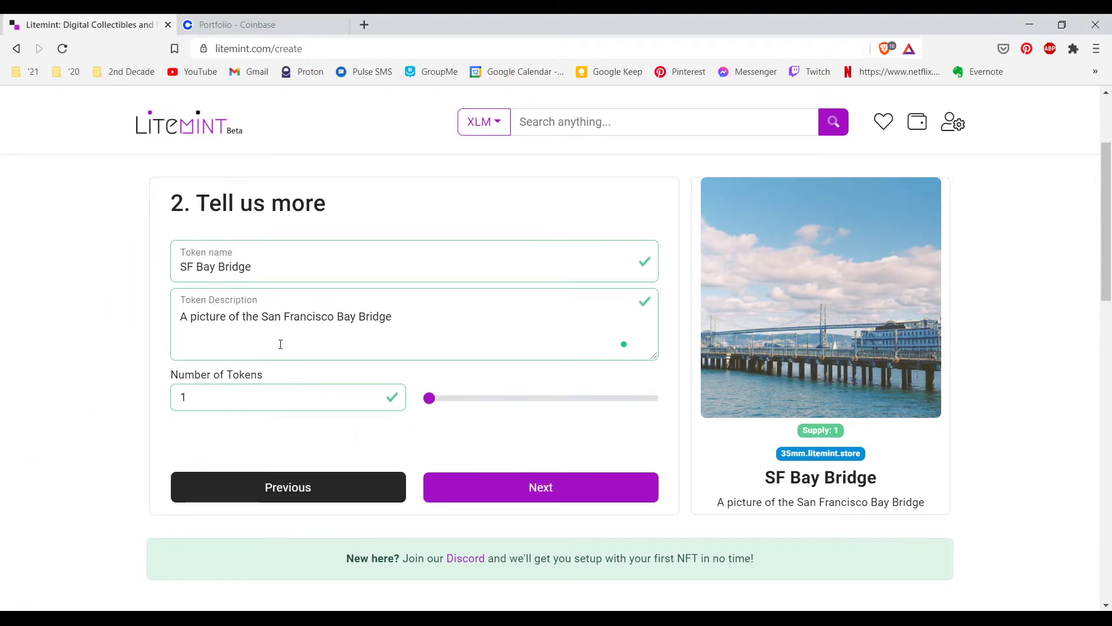
click(474, 490)
click(510, 491)
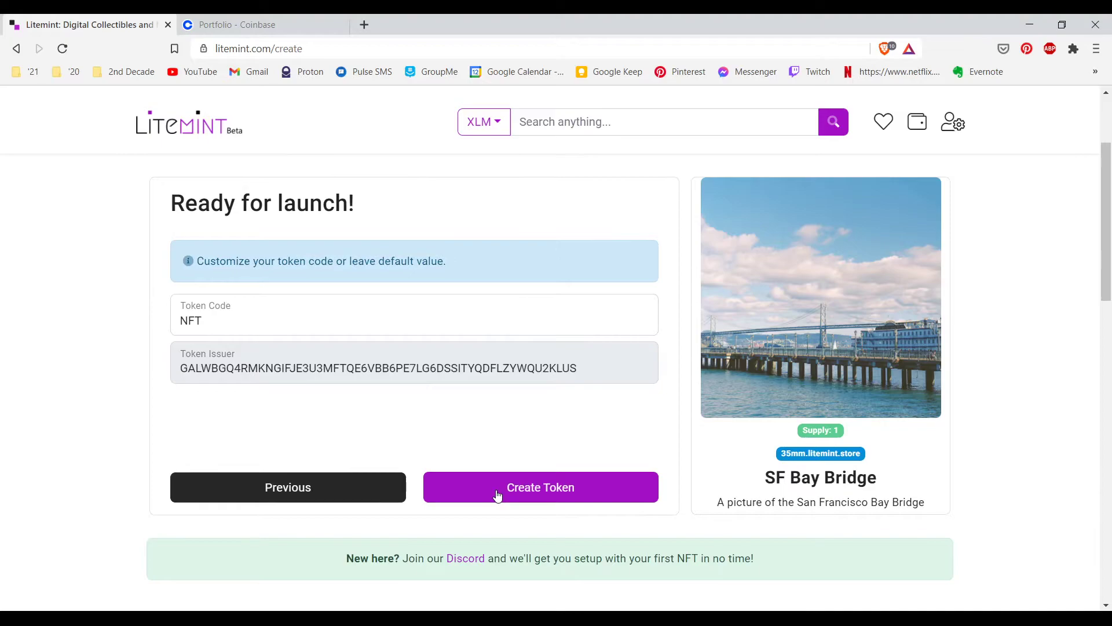
click(498, 495)
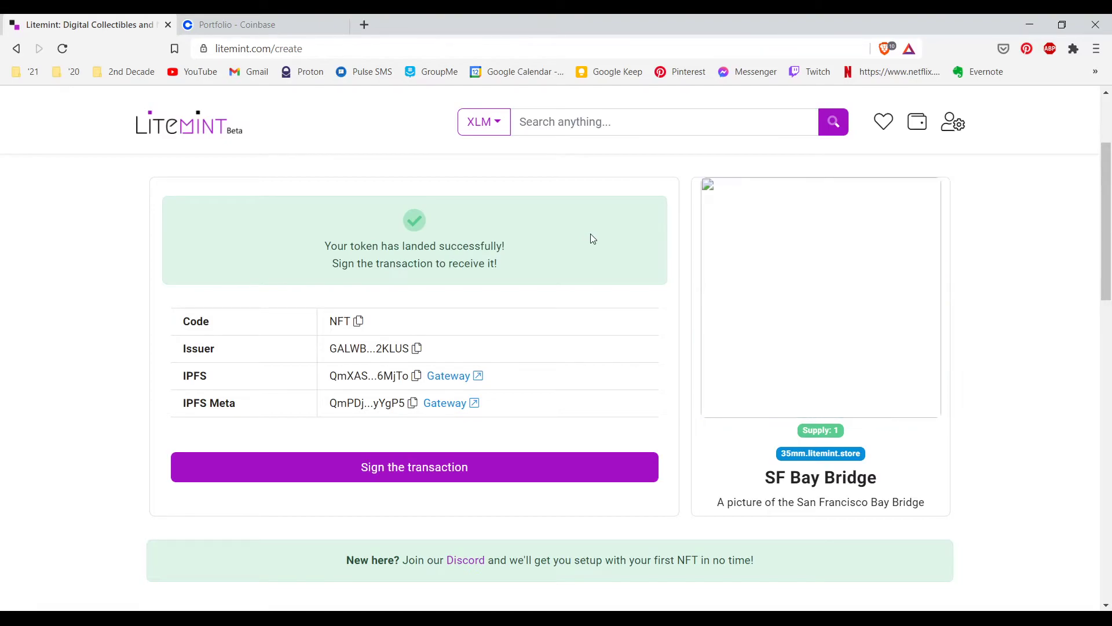
Sign and submit the minting transaction in the wallet, then view the new NFT's page.
click(550, 472)
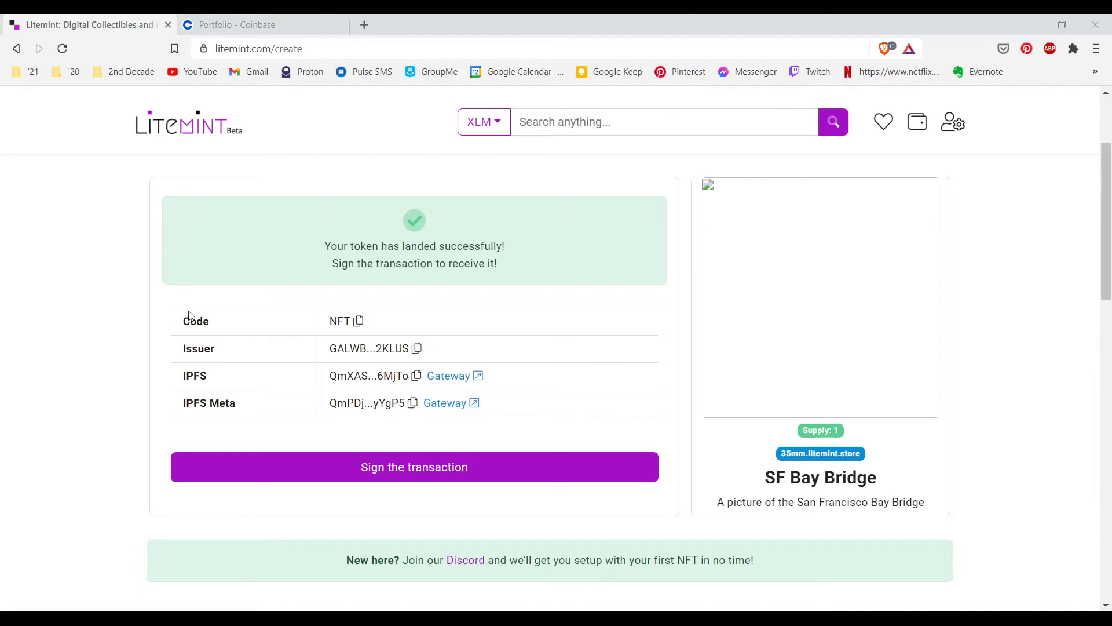
click(229, 454)
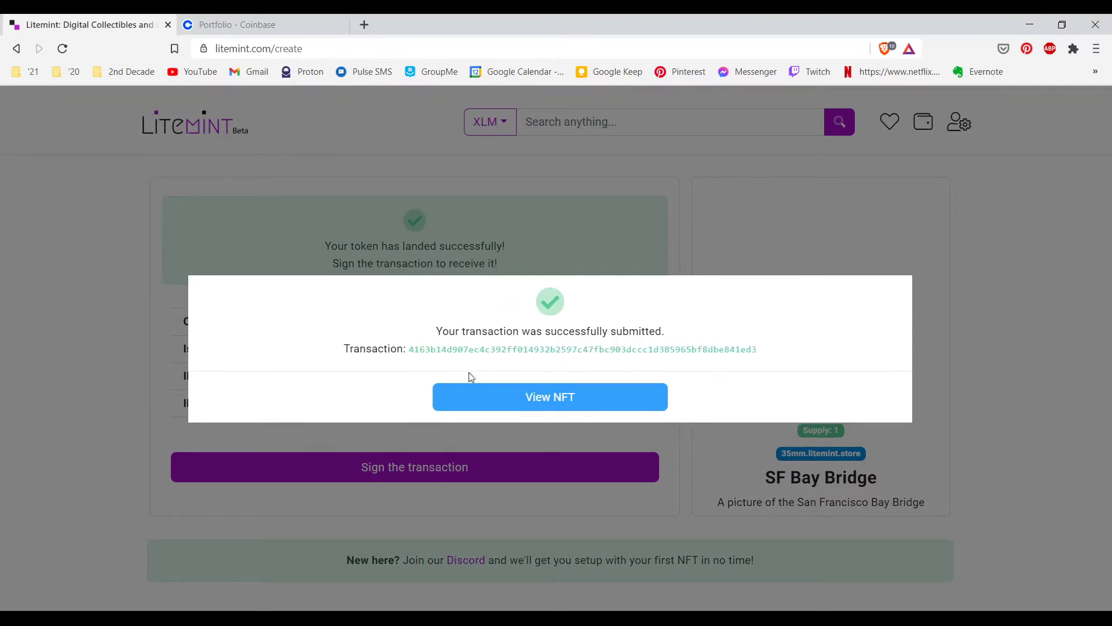
click(468, 392)
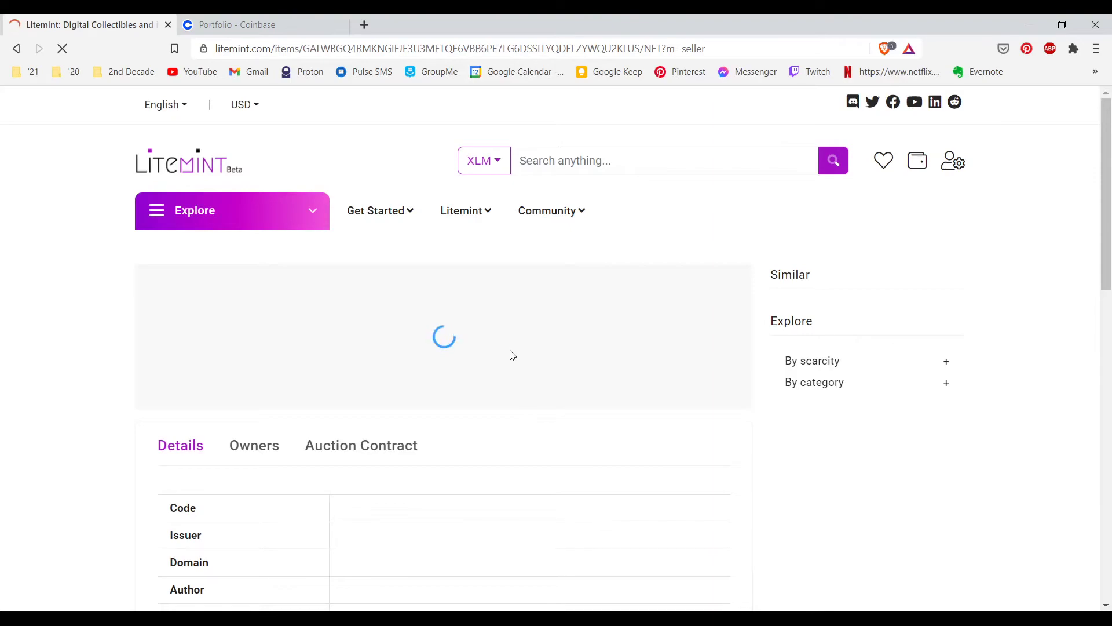
Scroll the new NFT's page and check its Owners tab.
scroll(513, 355, down, 3)
scroll(512, 355, up, 3)
scroll(513, 356, down, 3)
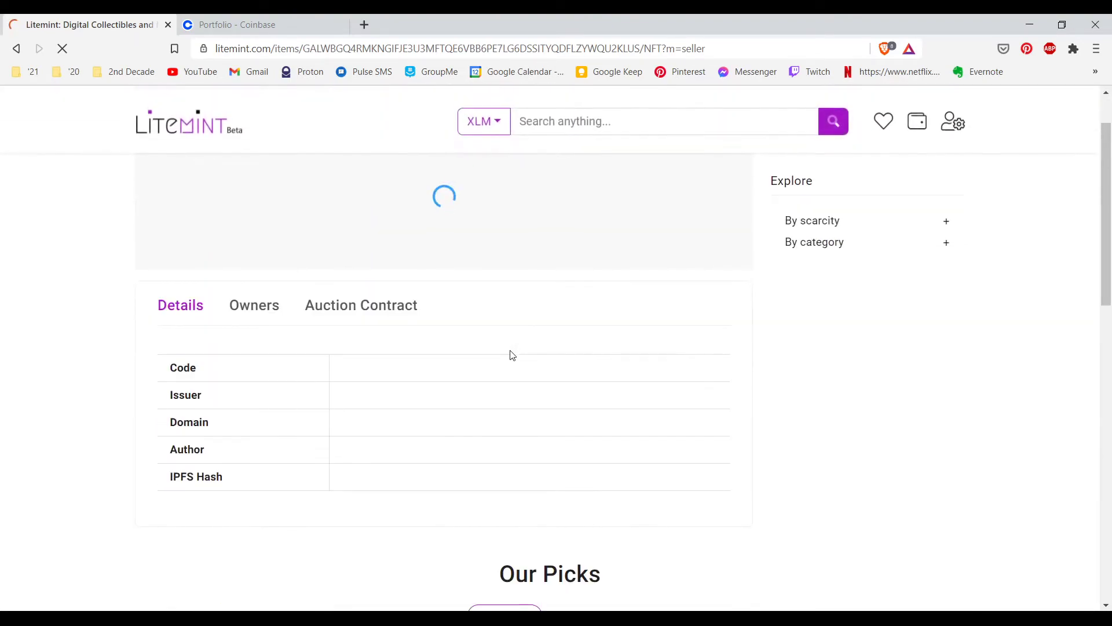
scroll(512, 356, up, 3)
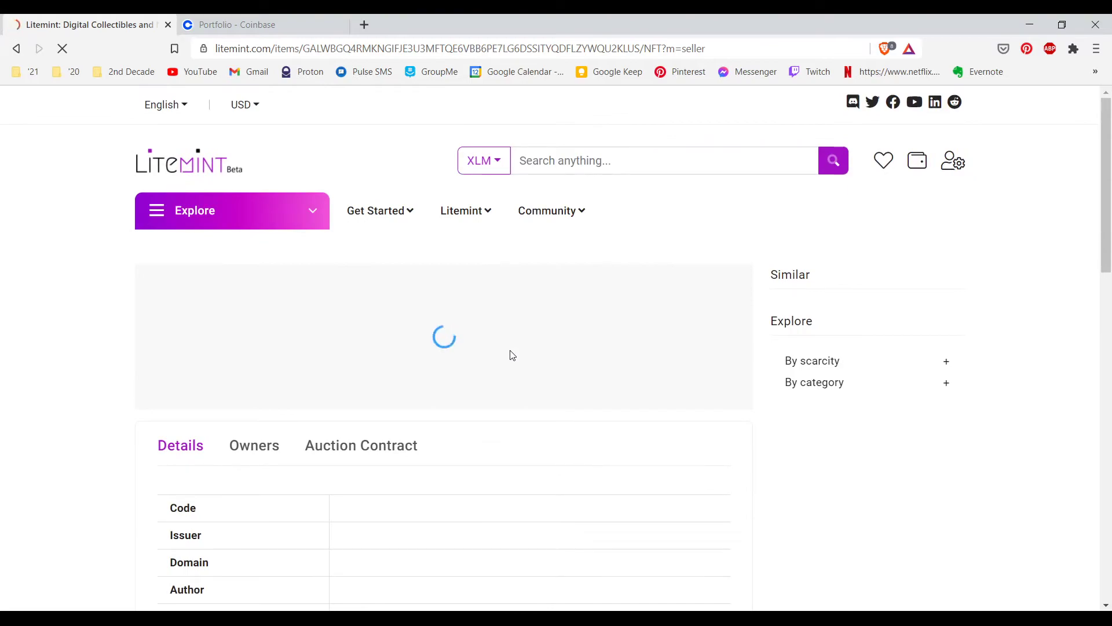
scroll(513, 355, down, 3)
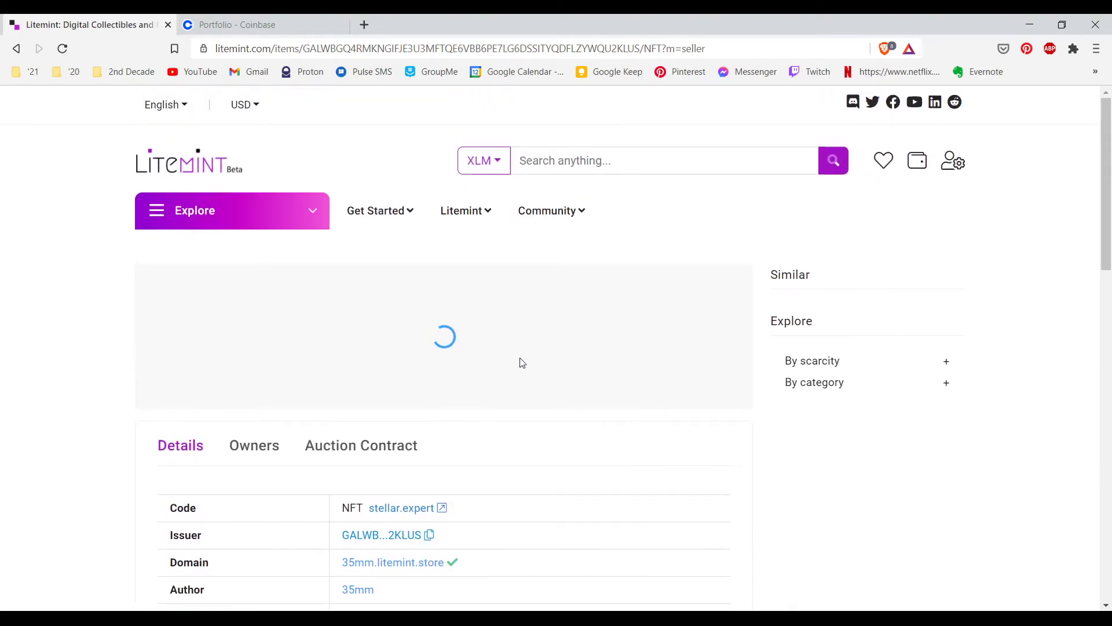
click(247, 447)
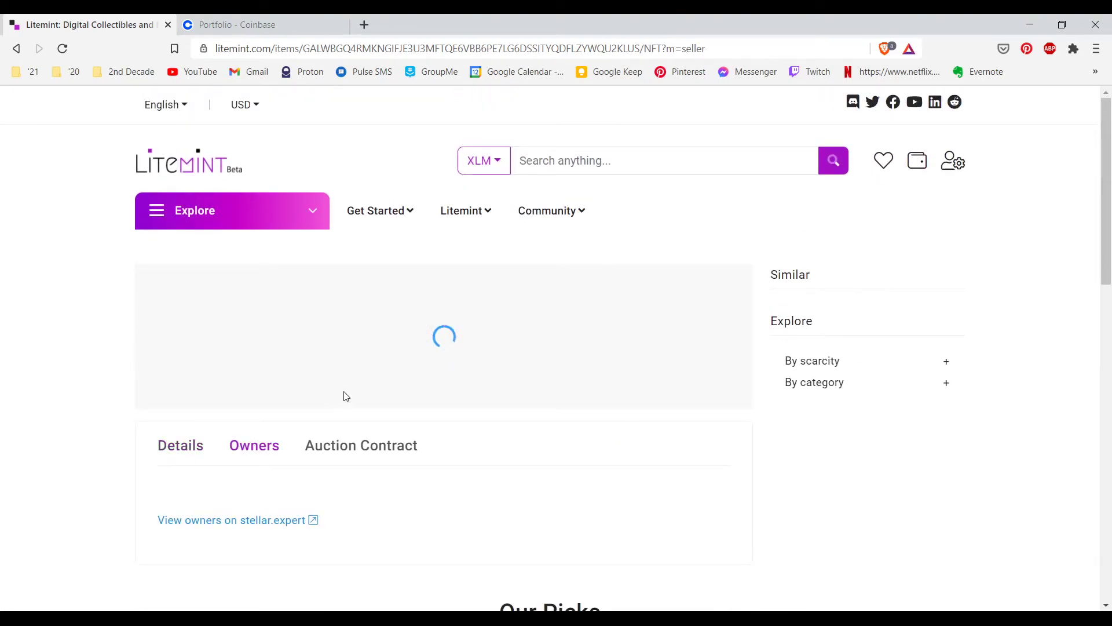
Read the Details: code NFT, domain 35mm.litemint.store, author 35mm, and the description.
scroll(556, 365, down, 2)
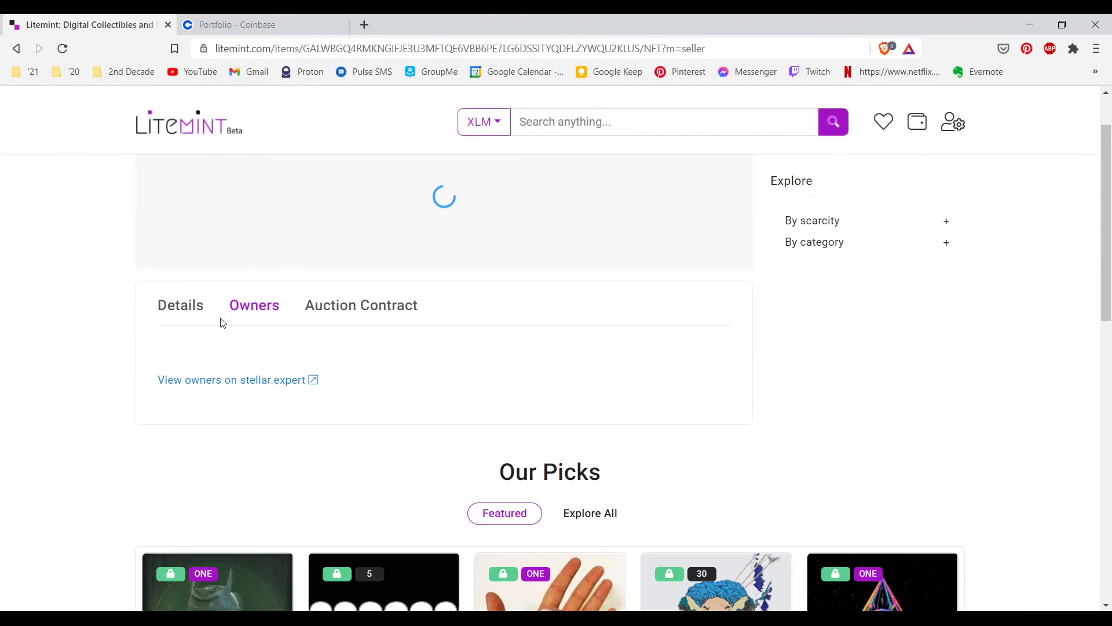
click(186, 316)
scroll(510, 405, up, 3)
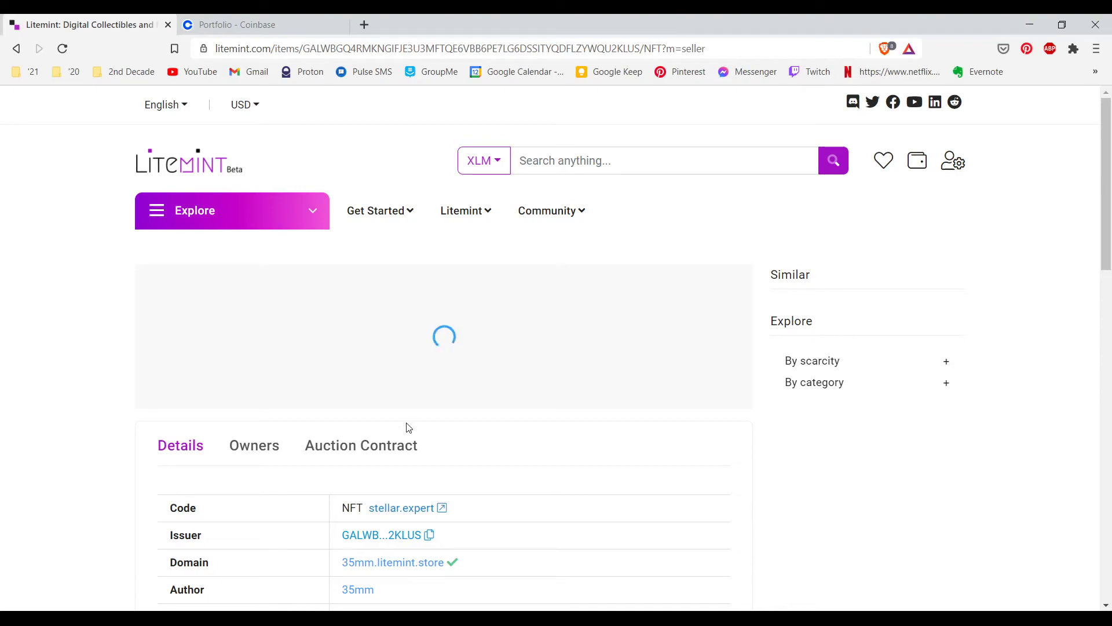
scroll(529, 392, down, 2)
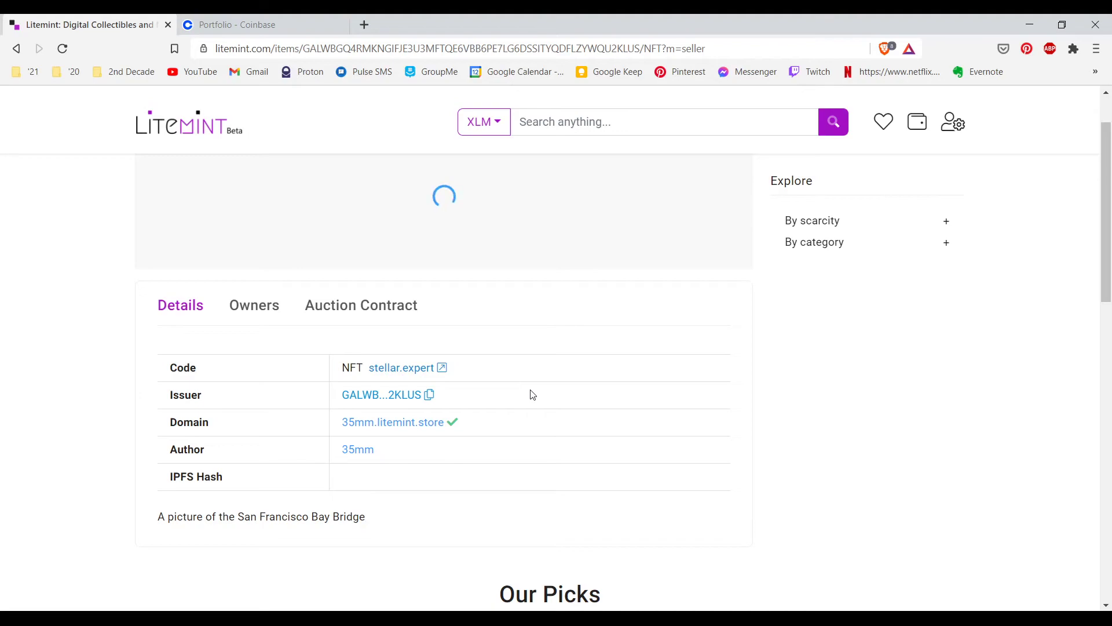
scroll(533, 394, up, 3)
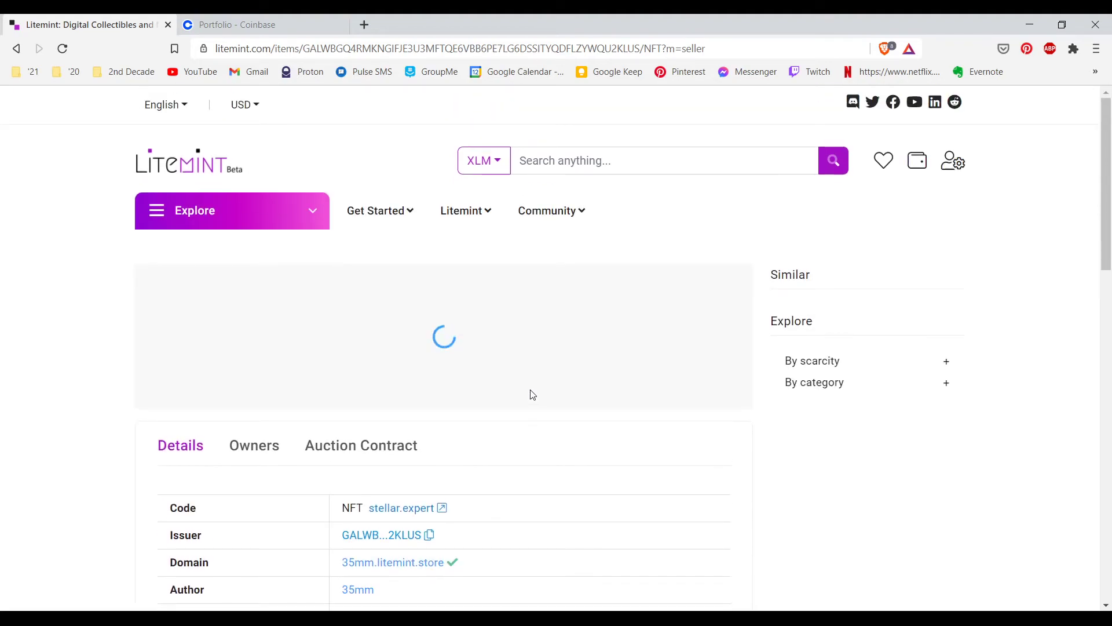
Reload the item page, then make and confirm a 150 XLM offer on the NFT.
key(F5)
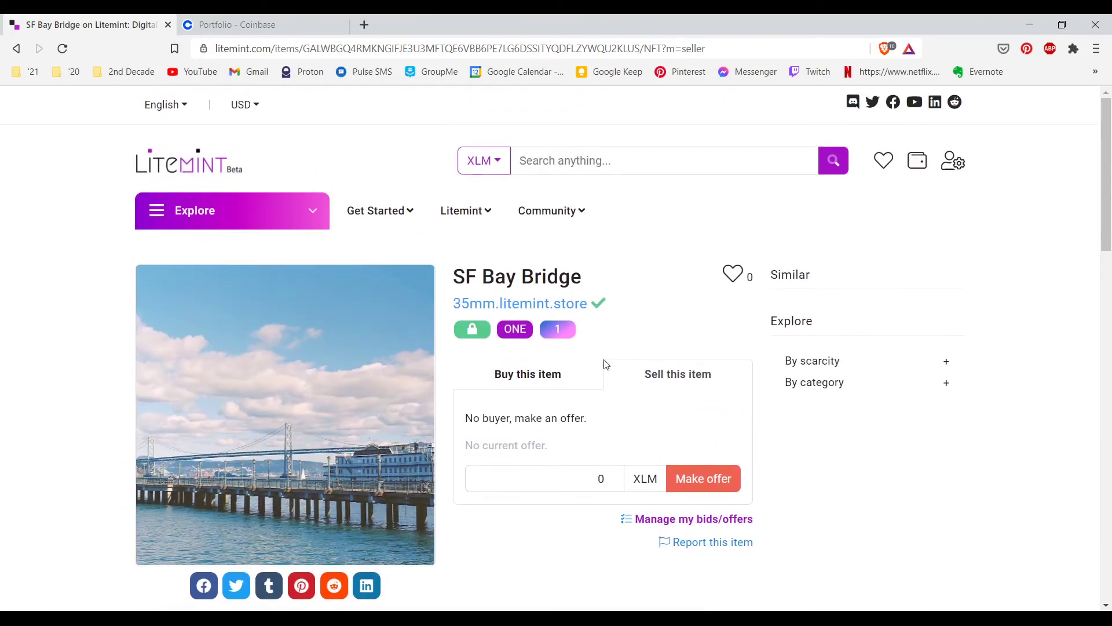
scroll(604, 364, down, 2)
drag(544, 336, 610, 344)
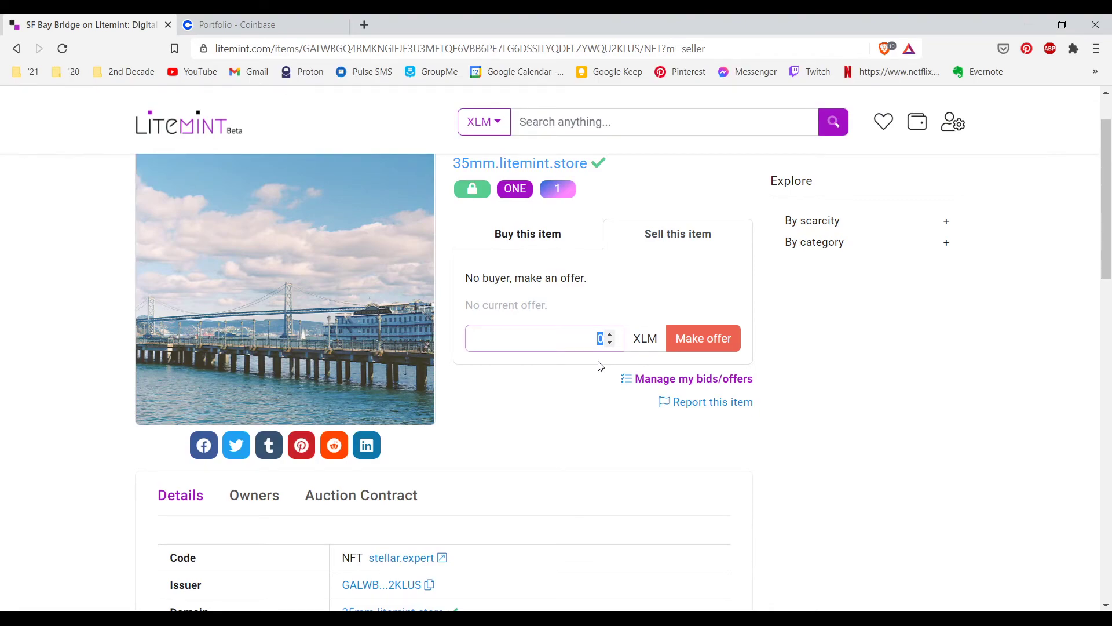
text(150)
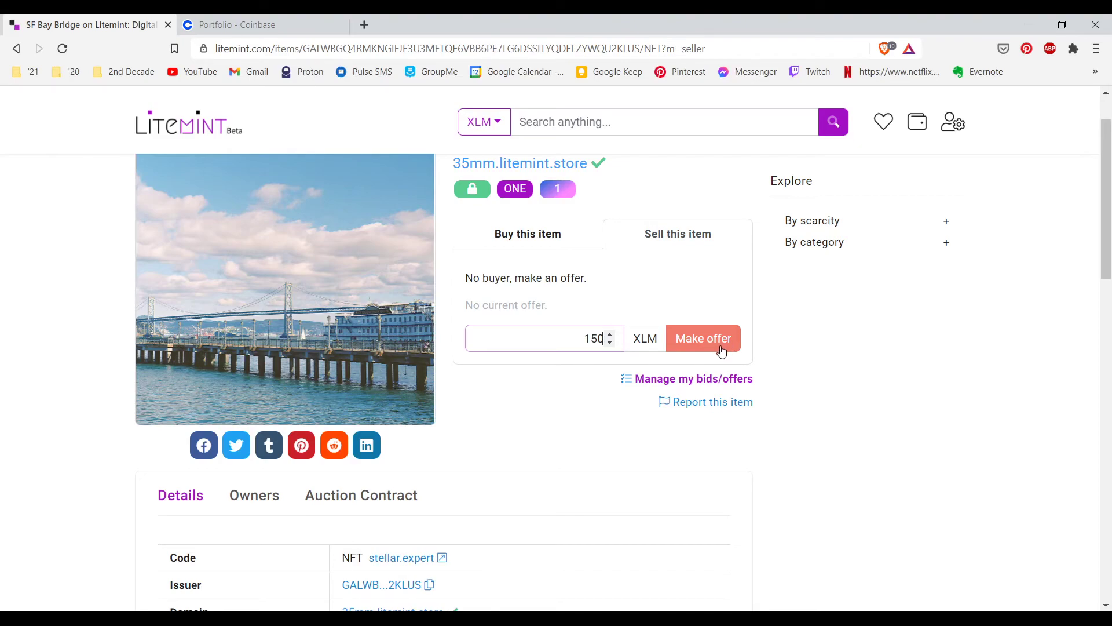
click(734, 345)
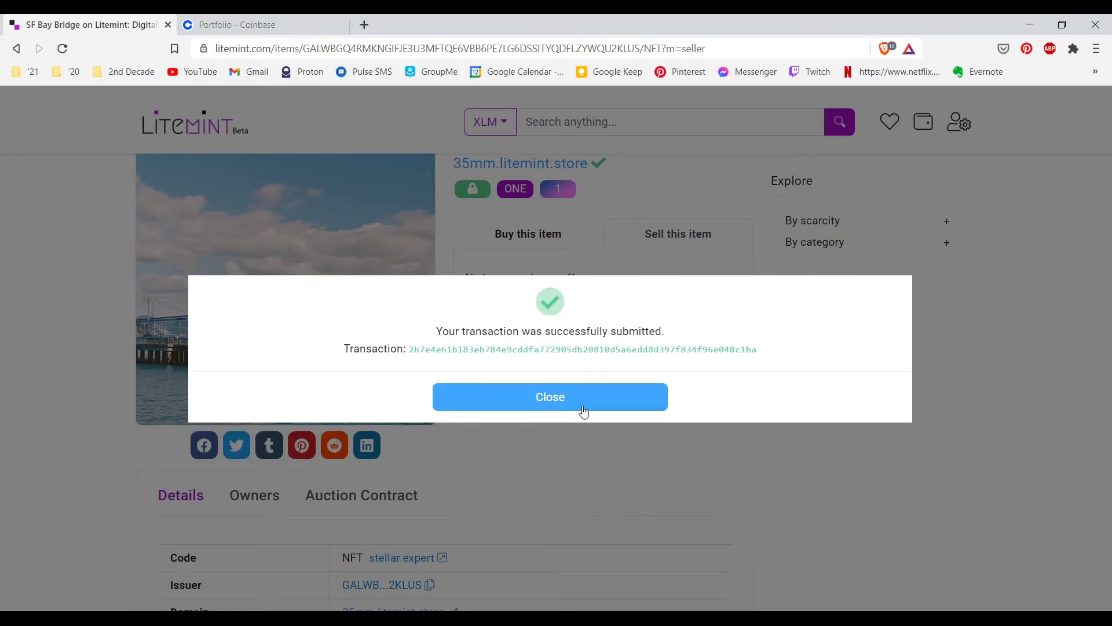
click(589, 402)
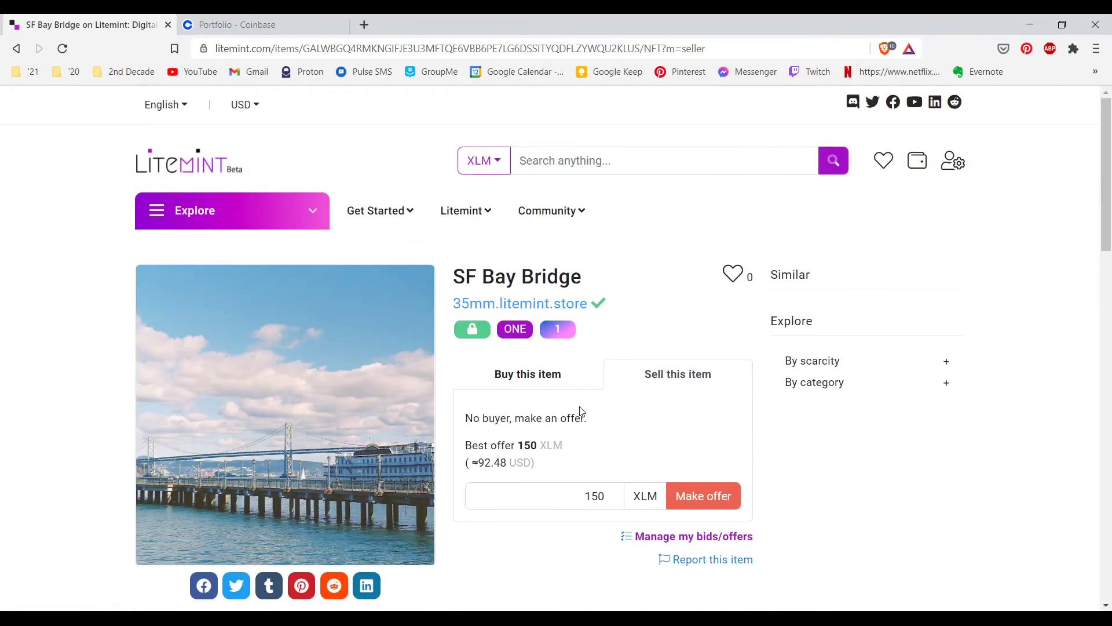
Reload the NFT page and confirm the 150 XLM best offer is still shown.
scroll(582, 412, down, 10)
scroll(582, 411, up, 8)
scroll(858, 398, down, 2)
scroll(858, 398, up, 2)
scroll(858, 398, down, 2)
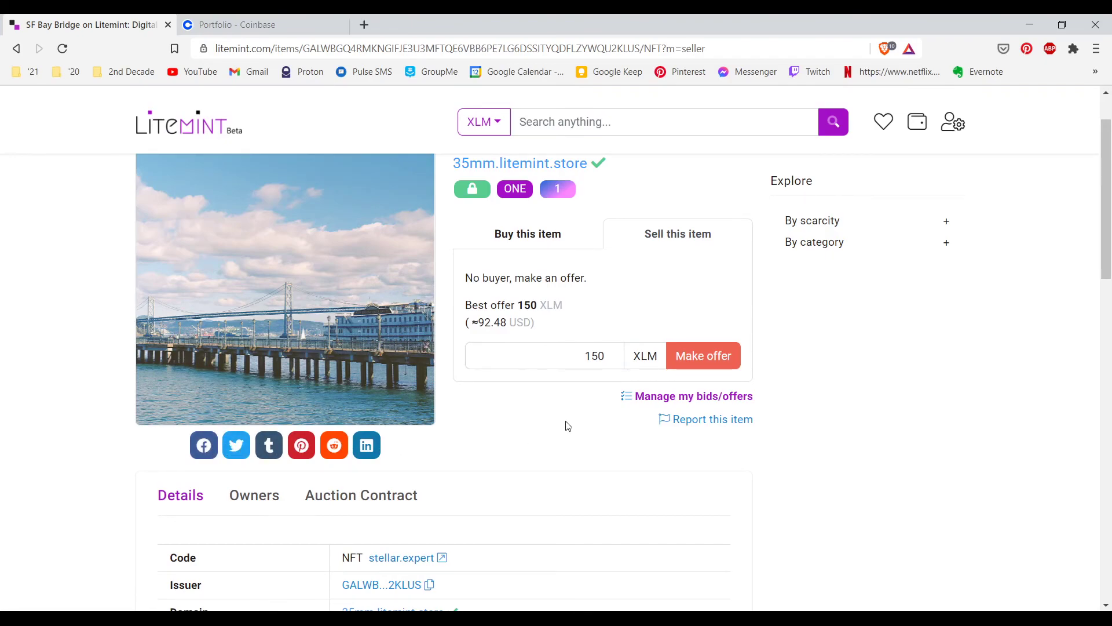
click(771, 52)
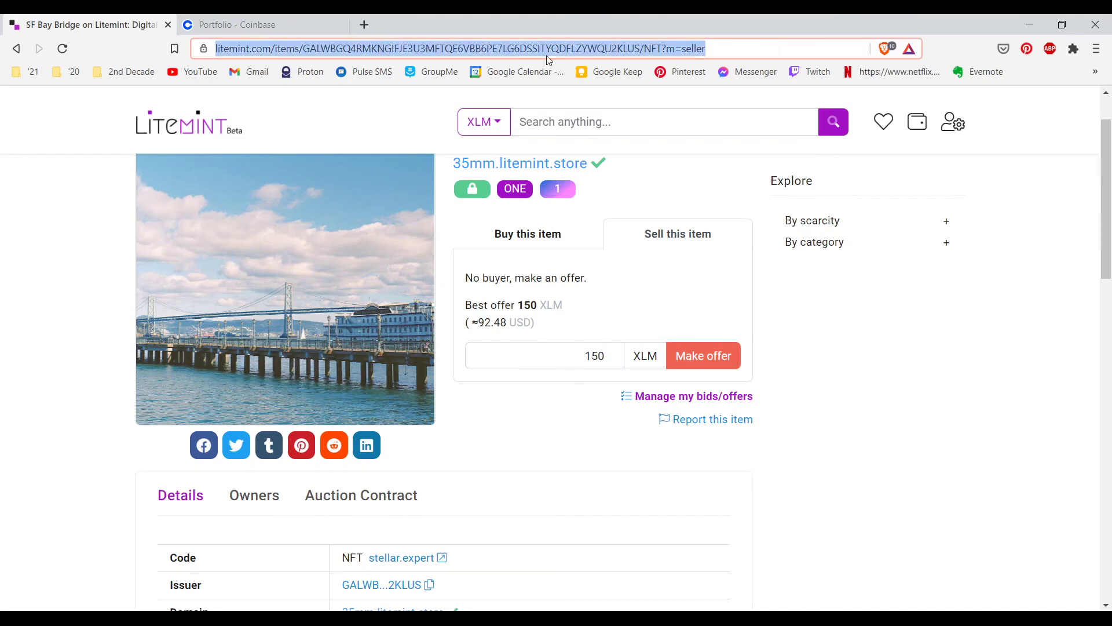
key(Return)
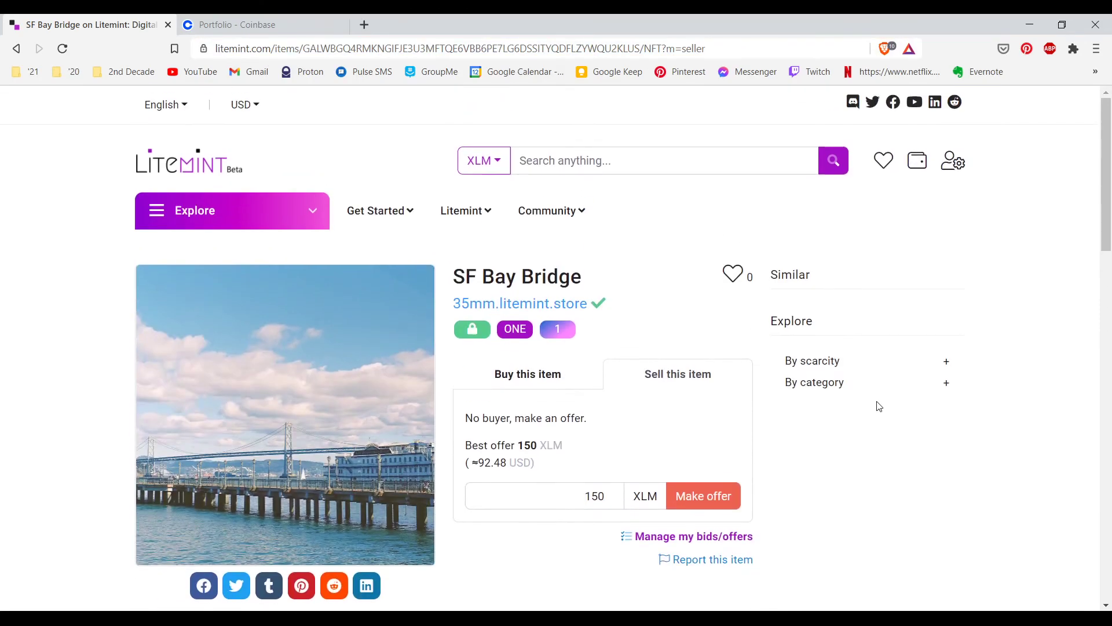
scroll(878, 406, down, 2)
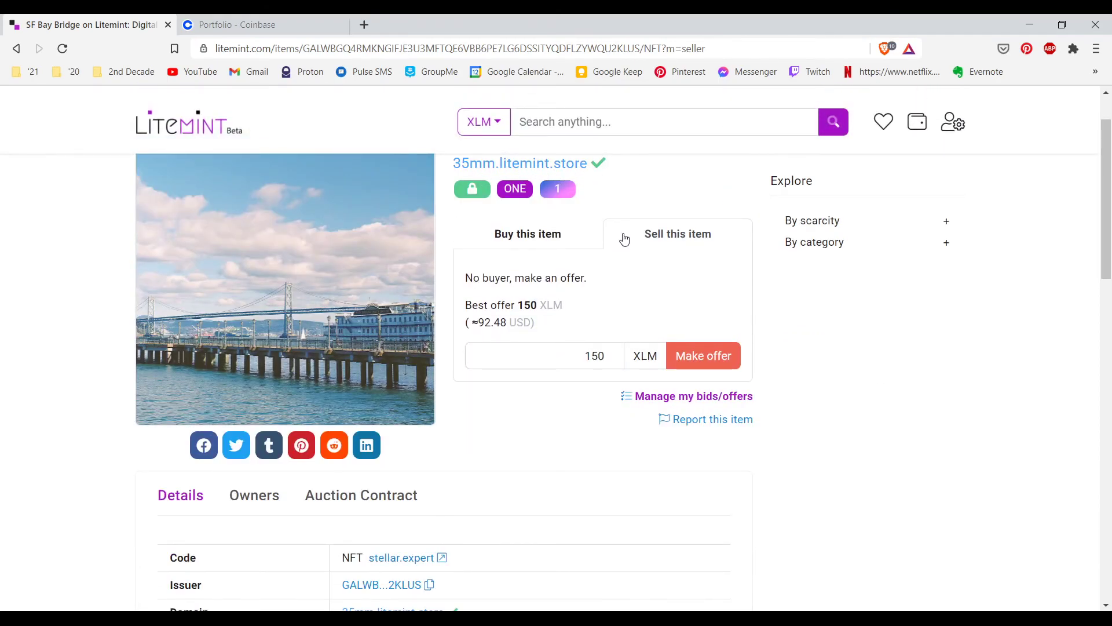
scroll(628, 255, up, 2)
scroll(628, 283, down, 2)
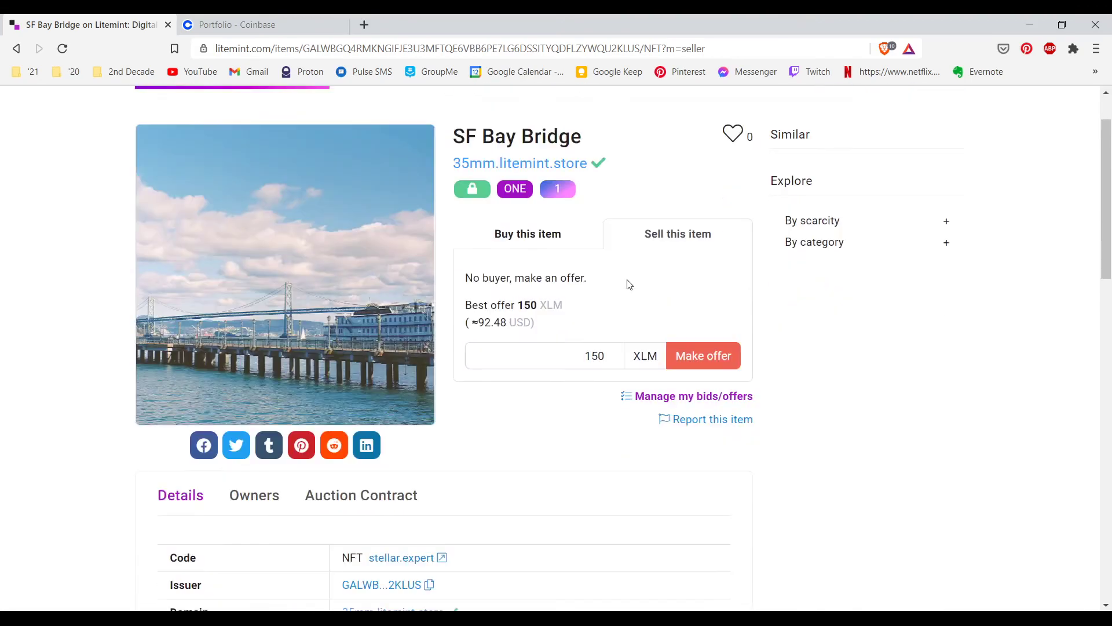
scroll(546, 492, down, 1)
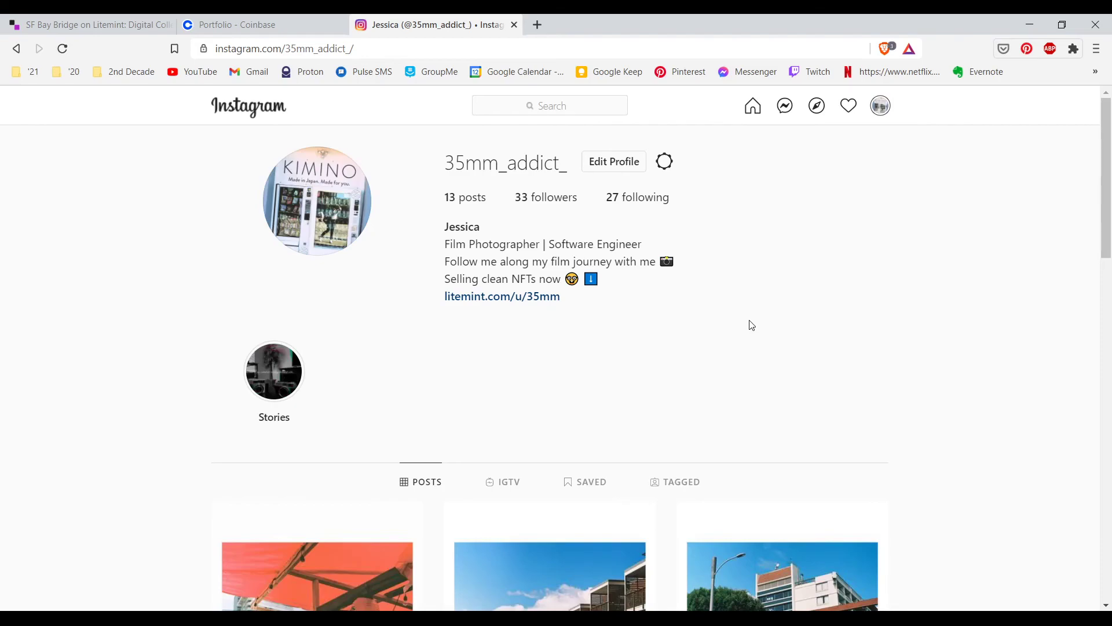
scroll(754, 324, down, 3)
scroll(751, 326, up, 1)
scroll(750, 326, down, 3)
scroll(983, 415, down, 4)
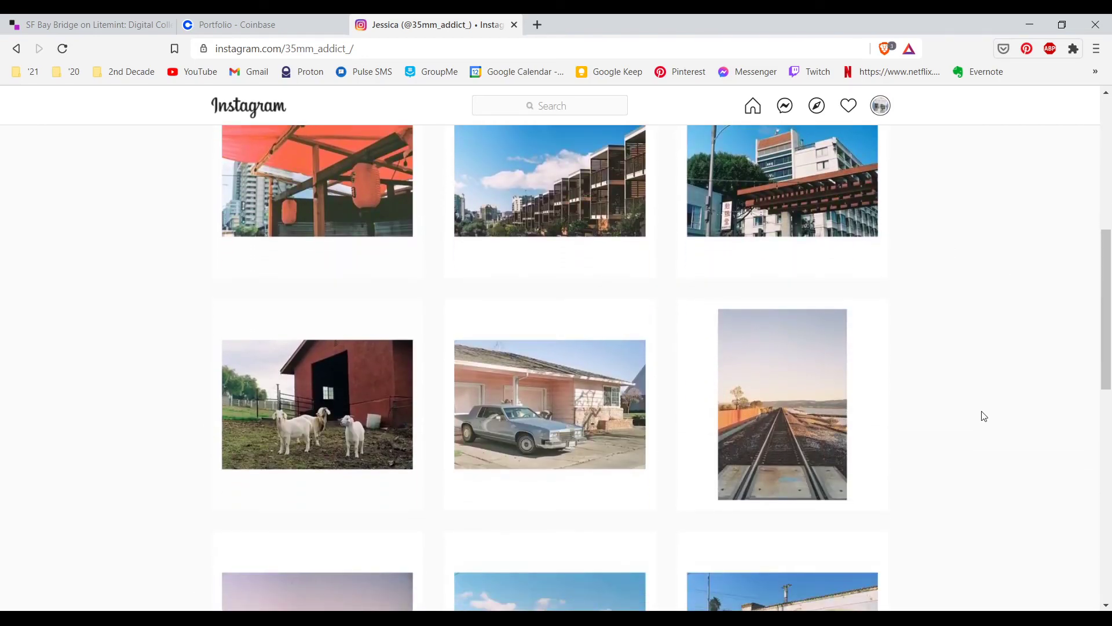
scroll(983, 415, down, 2)
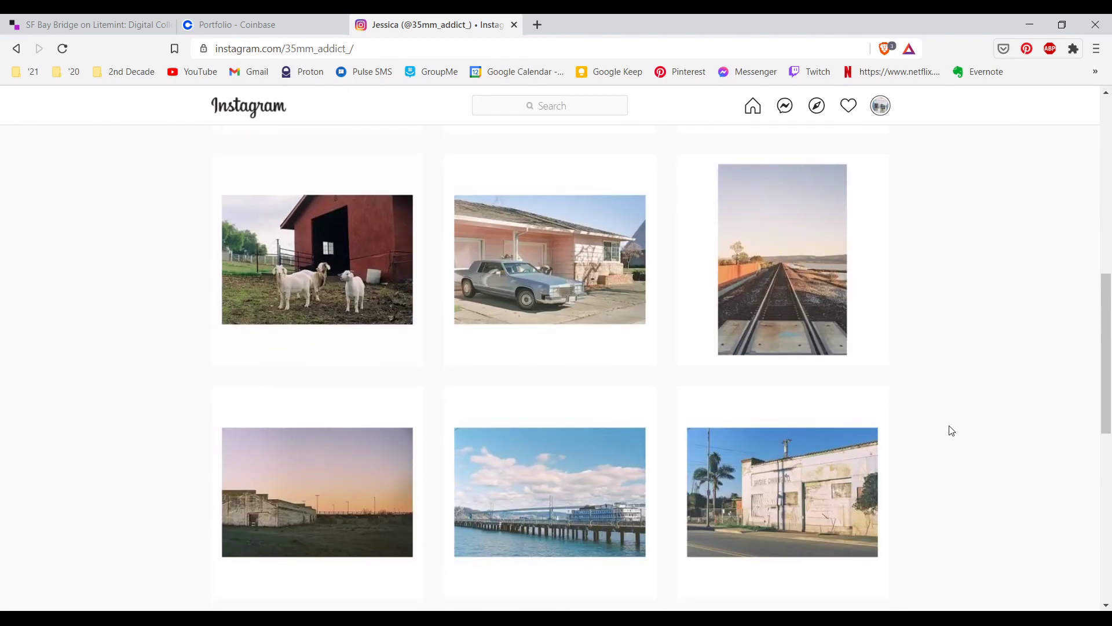
scroll(952, 431, up, 2)
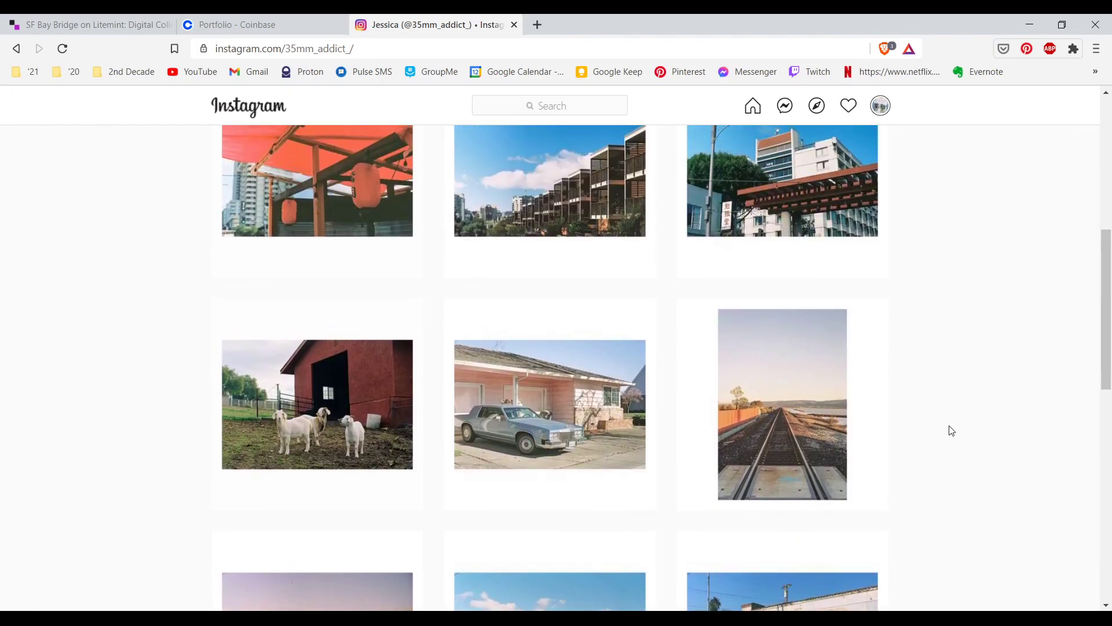
scroll(952, 431, up, 2)
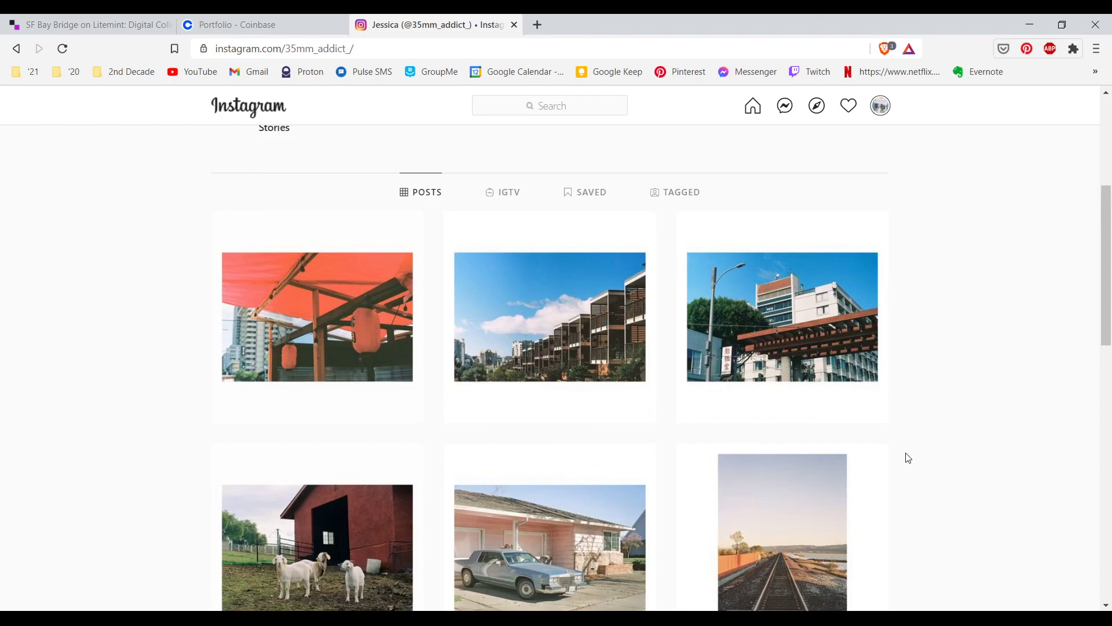
scroll(990, 459, up, 4)
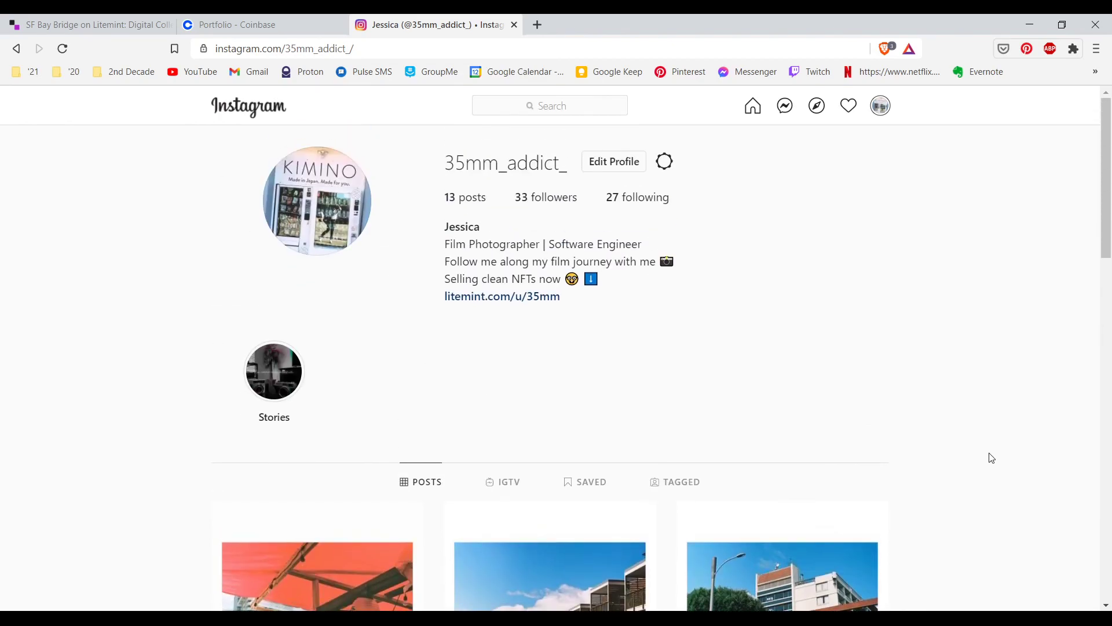